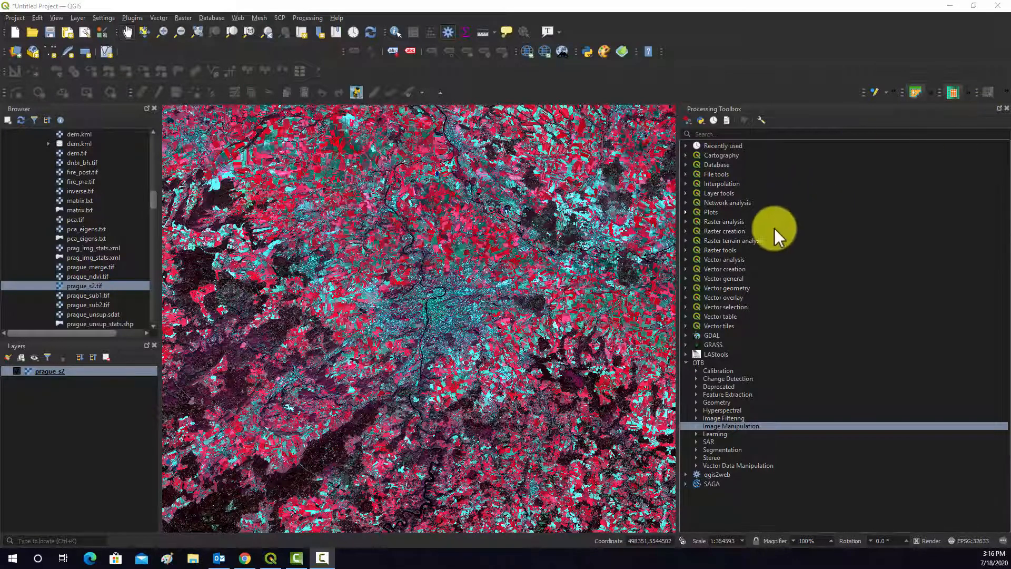
# Open the DimensionalityReduction tool from OTB's Image Filtering group
pyautogui.moveTo(384, 301); pyautogui.dragTo(405, 284)
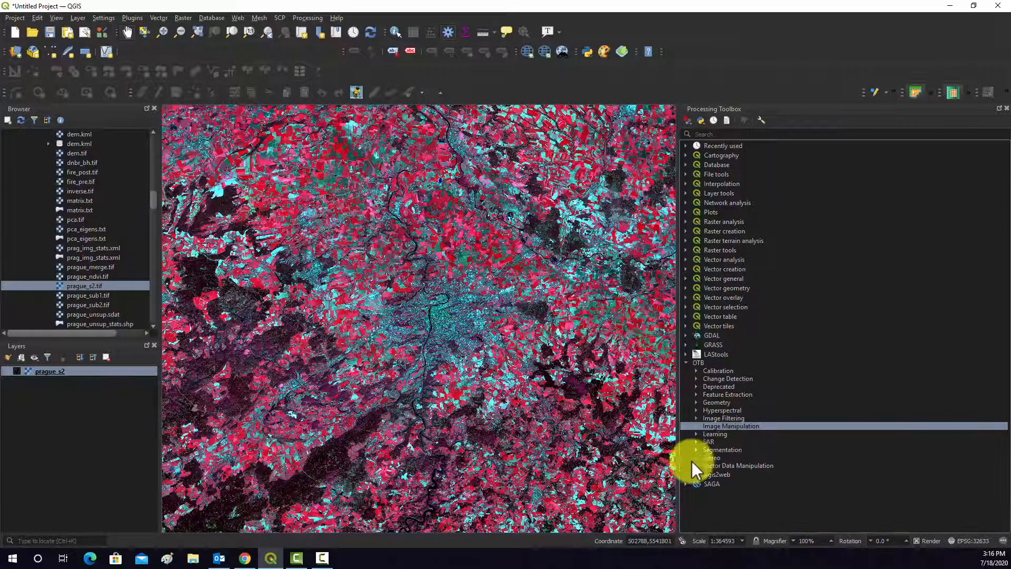
pyautogui.click(696, 394)
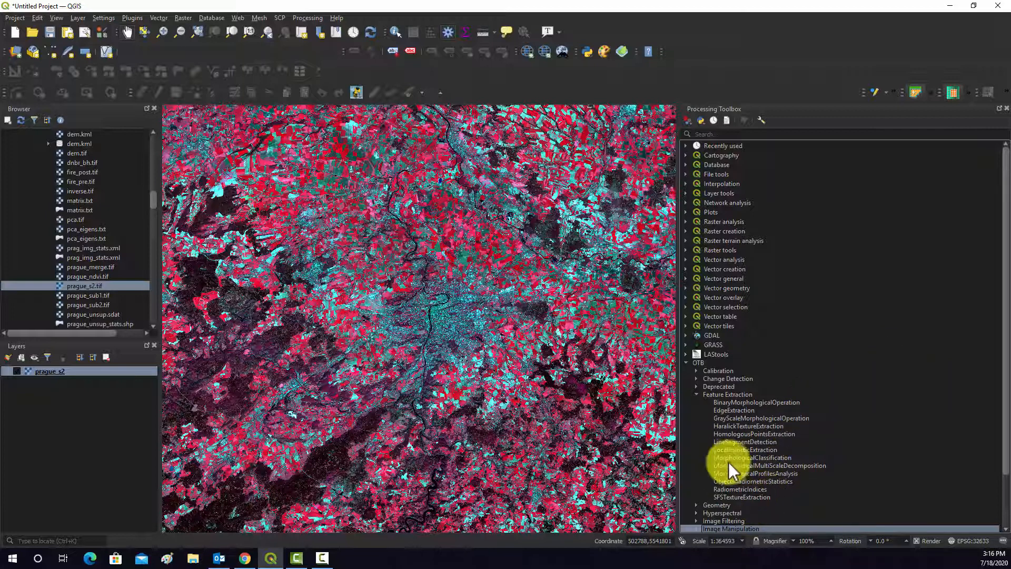
pyautogui.scroll(-2, 732, 456)
pyautogui.click(696, 463)
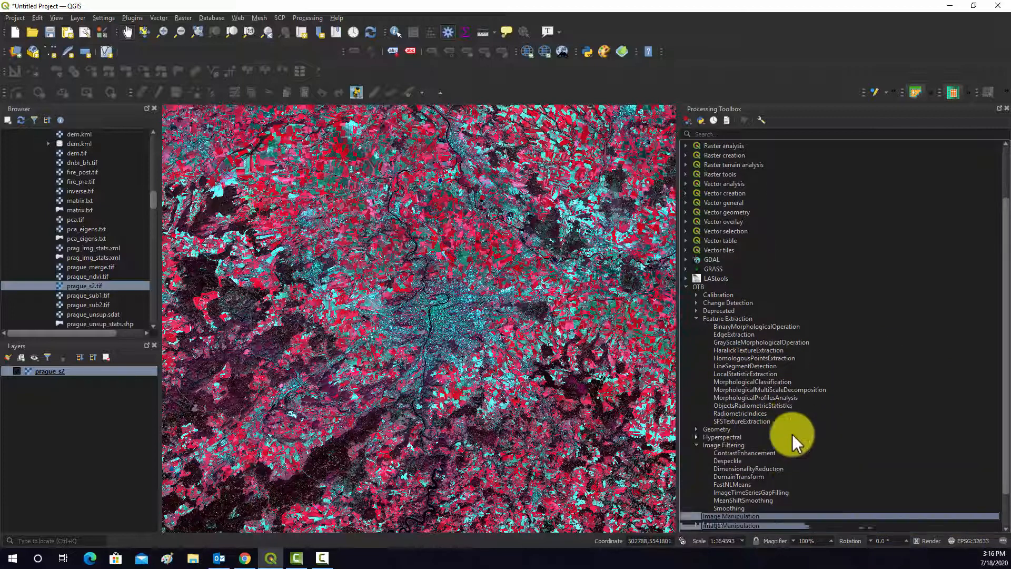
pyautogui.scroll(-2, 793, 434)
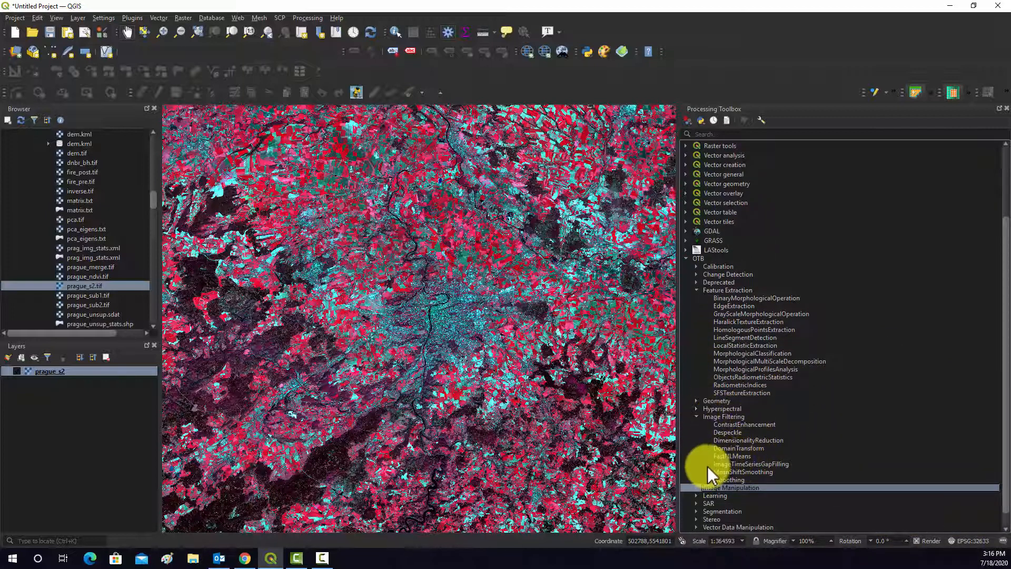
pyautogui.doubleClick(726, 440)
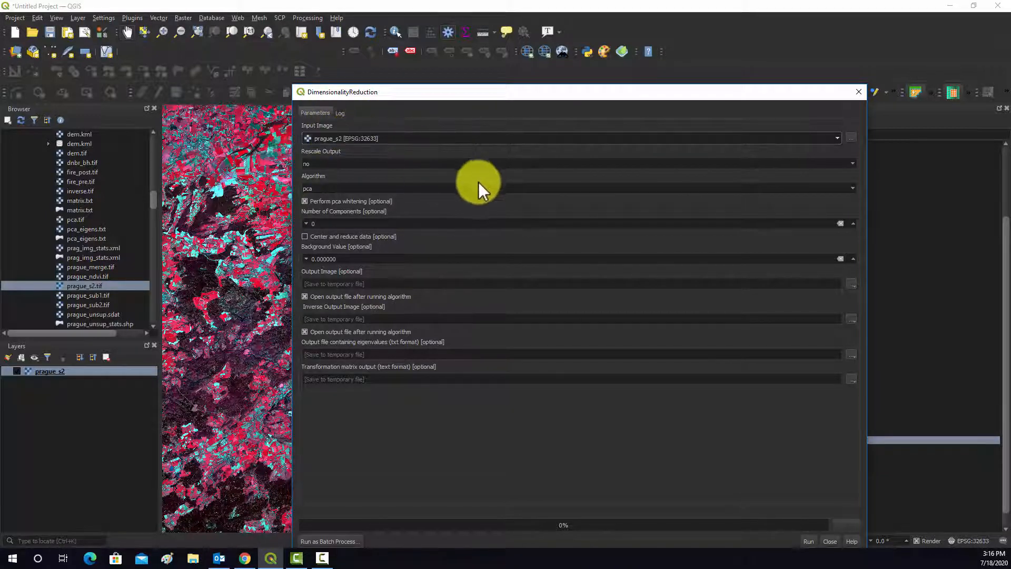
# Keep output rescaling at no and the algorithm at pca, and set the number of components to 3
pyautogui.click(580, 163)
pyautogui.click(580, 164)
pyautogui.click(354, 161)
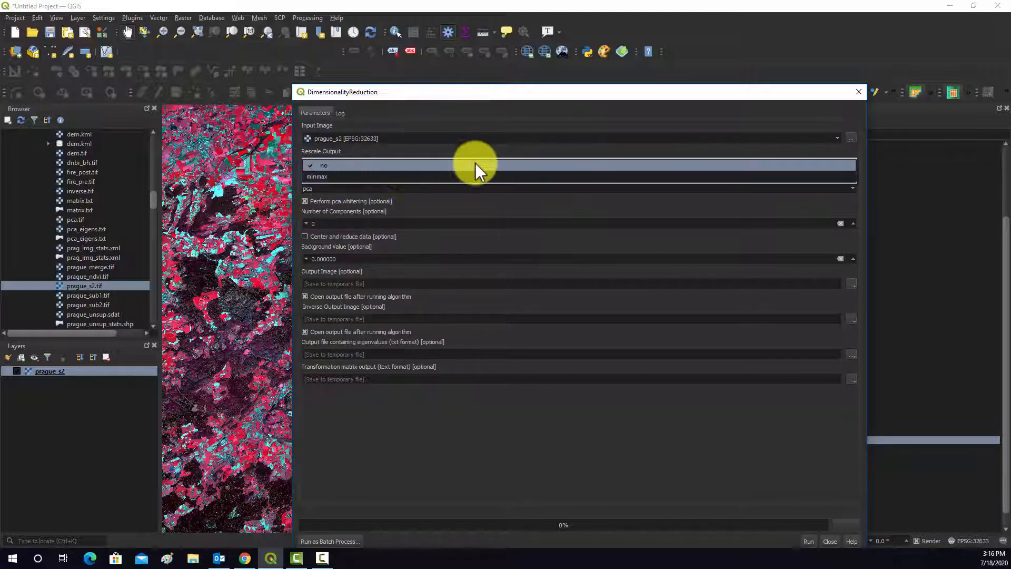
pyautogui.click(352, 163)
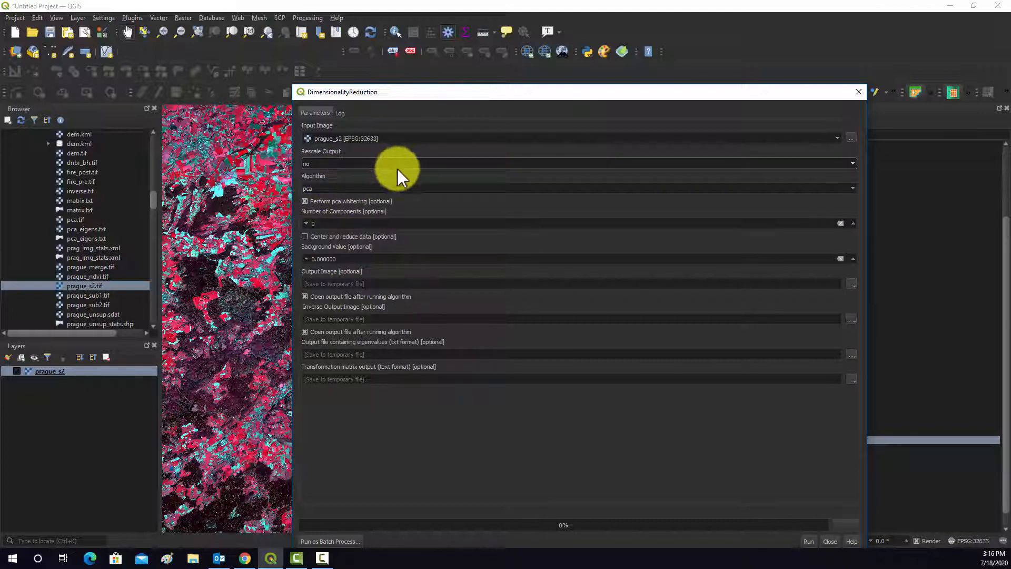
pyautogui.click(332, 187)
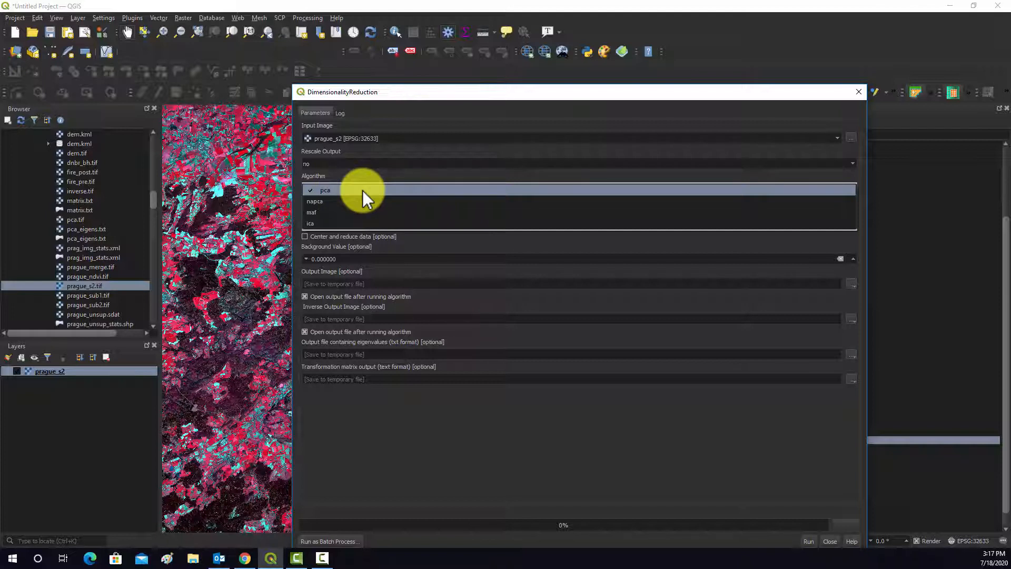
pyautogui.click(334, 191)
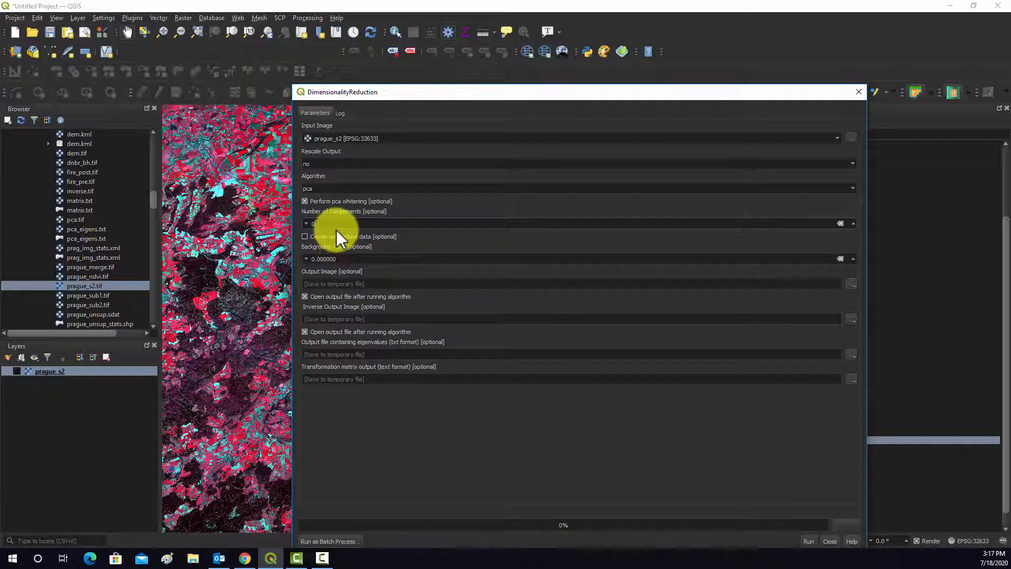
pyautogui.press('BackSpace')
pyautogui.write('3')
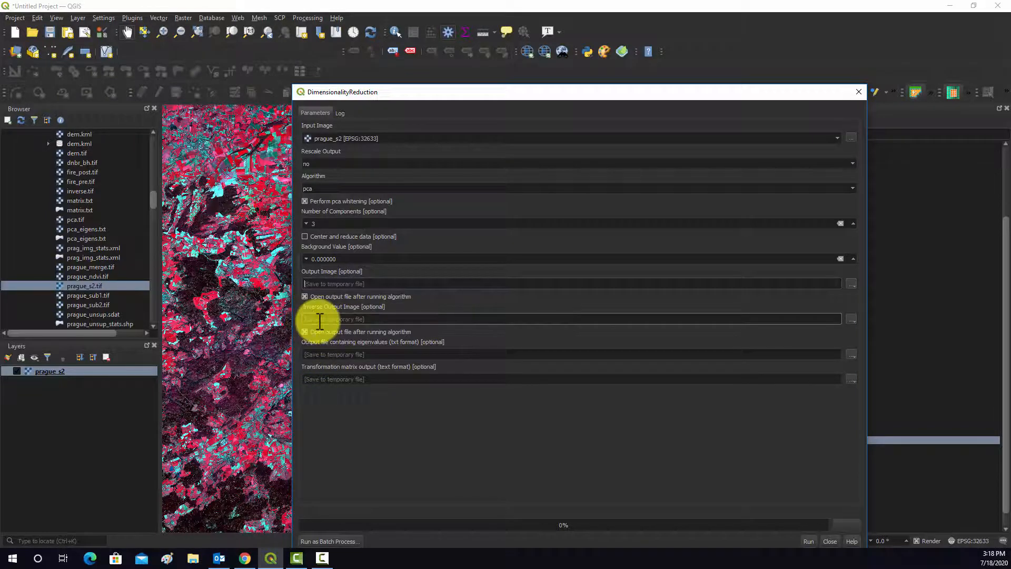
# Choose to save the output image to a file and browse to the C:\Teaching\qgis_demos folder
pyautogui.click(372, 316)
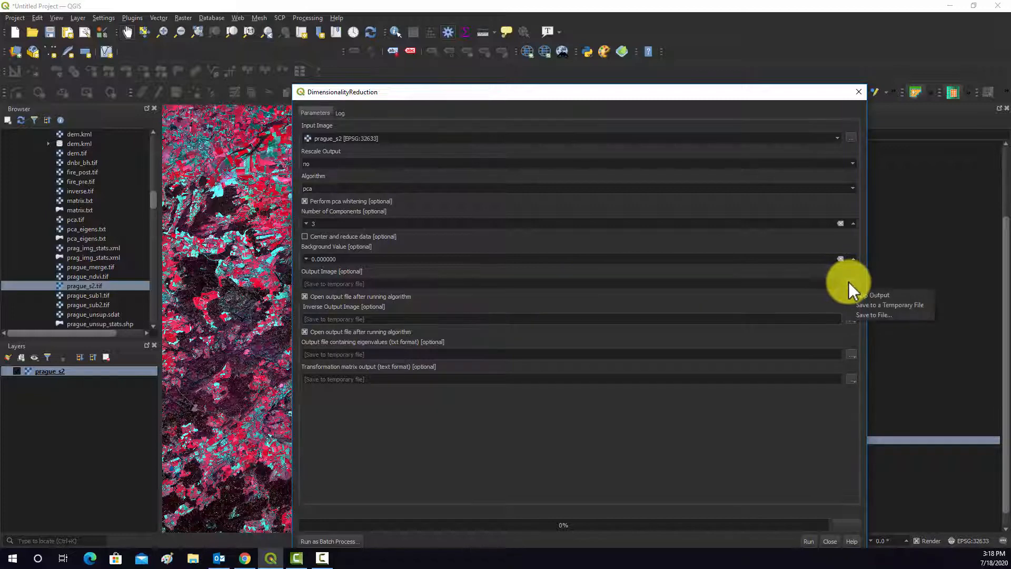
pyautogui.click(851, 319)
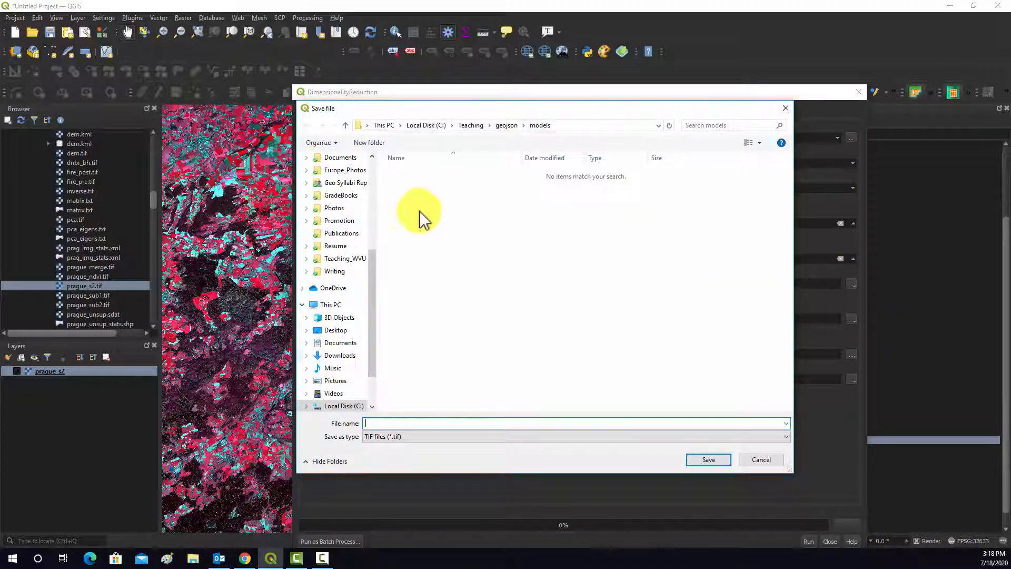
pyautogui.click(335, 406)
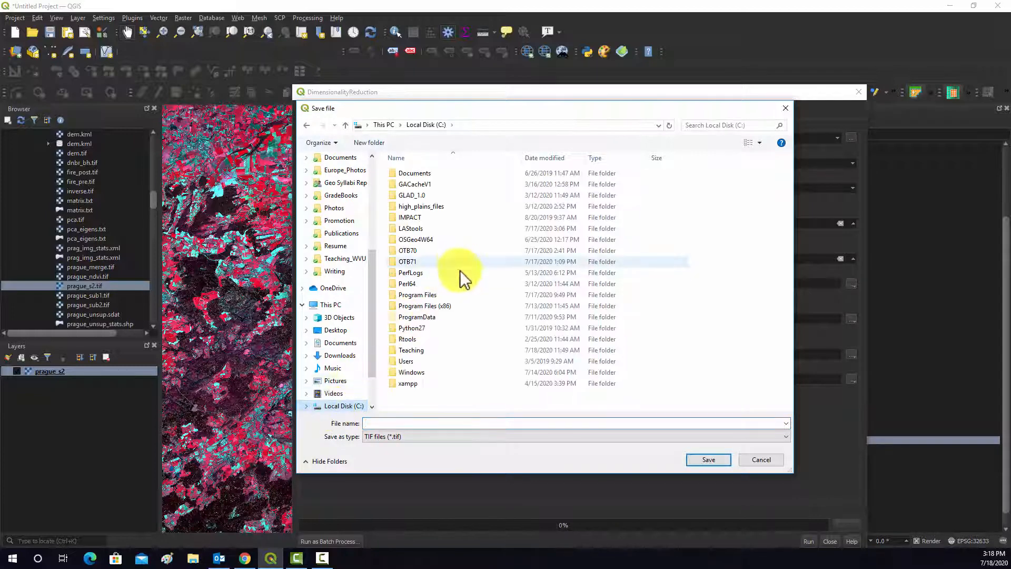
pyautogui.doubleClick(412, 349)
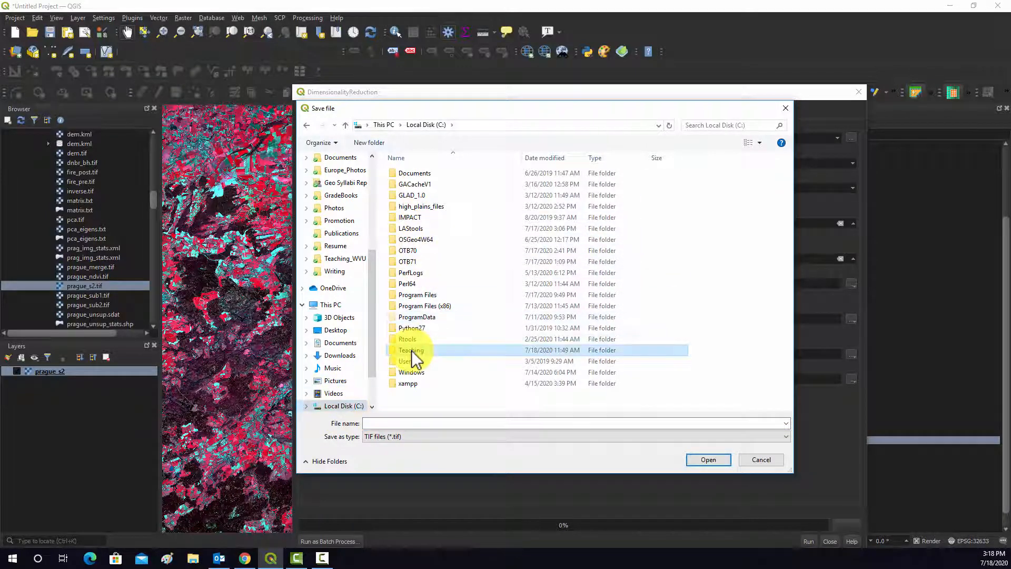
pyautogui.doubleClick(405, 182)
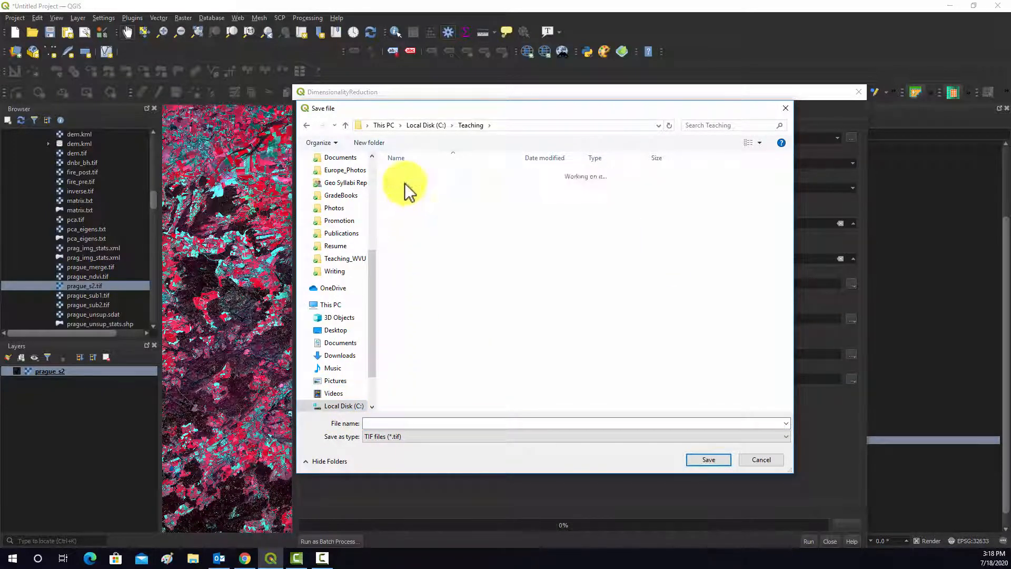
# Create a new folder named pca_out inside qgis_demos and open it
pyautogui.rightClick(731, 251)
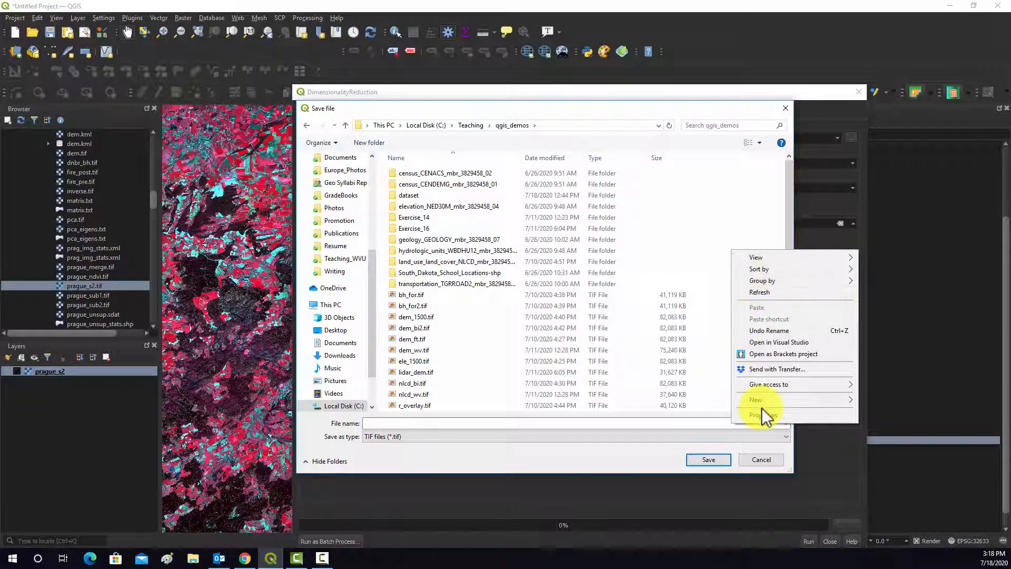
pyautogui.moveTo(762, 404)
pyautogui.click(690, 399)
pyautogui.write('pca_0p')
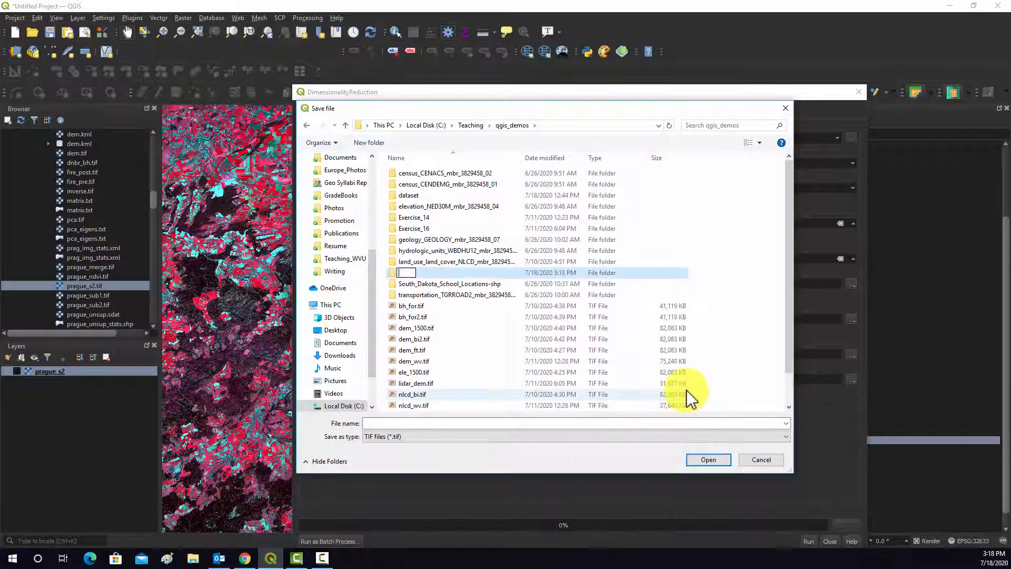
pyautogui.press('BackSpace')
pyautogui.press('BackSpace')
pyautogui.write('out')
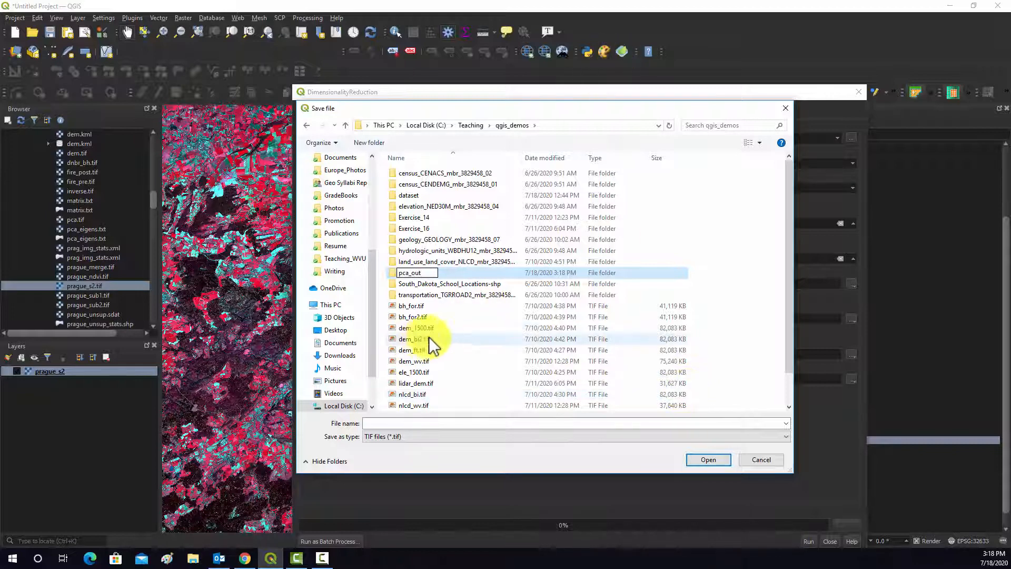
pyautogui.press('Return')
pyautogui.doubleClick(416, 274)
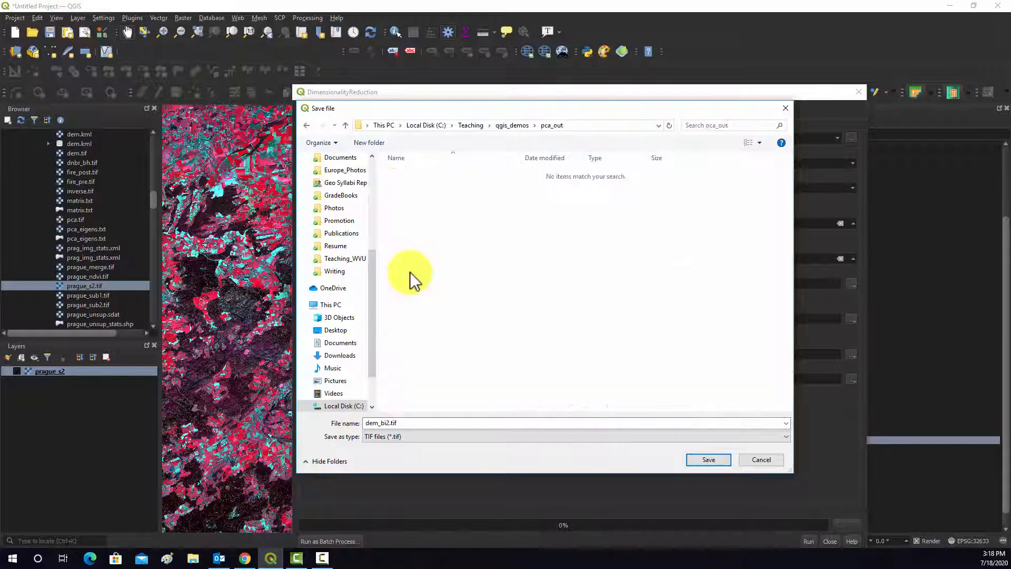
# Set the output image file to prague_pca.tif in the pca_out folder
pyautogui.click(411, 422)
pyautogui.press('BackSpace')
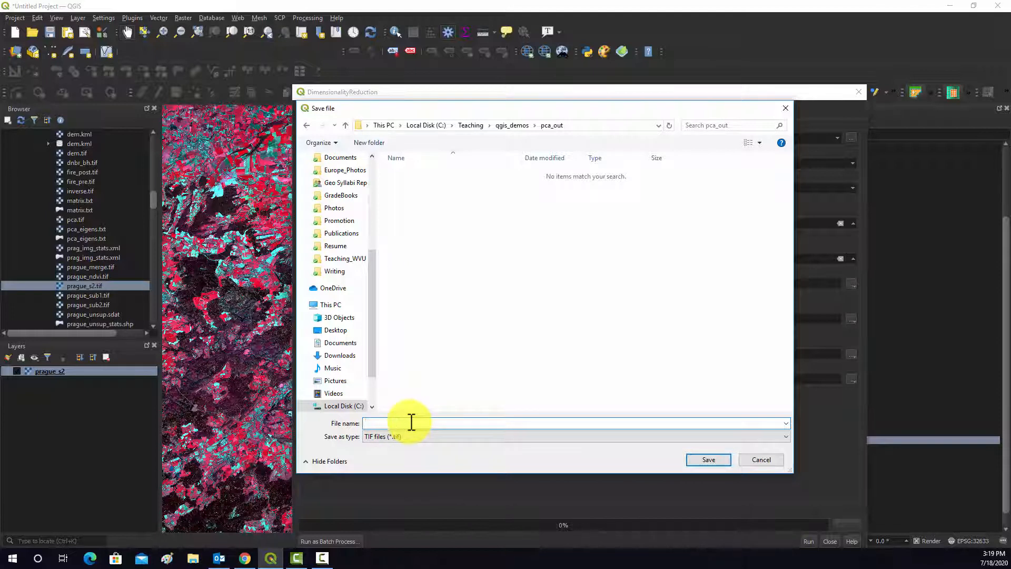
pyautogui.write('prague_pca.tif')
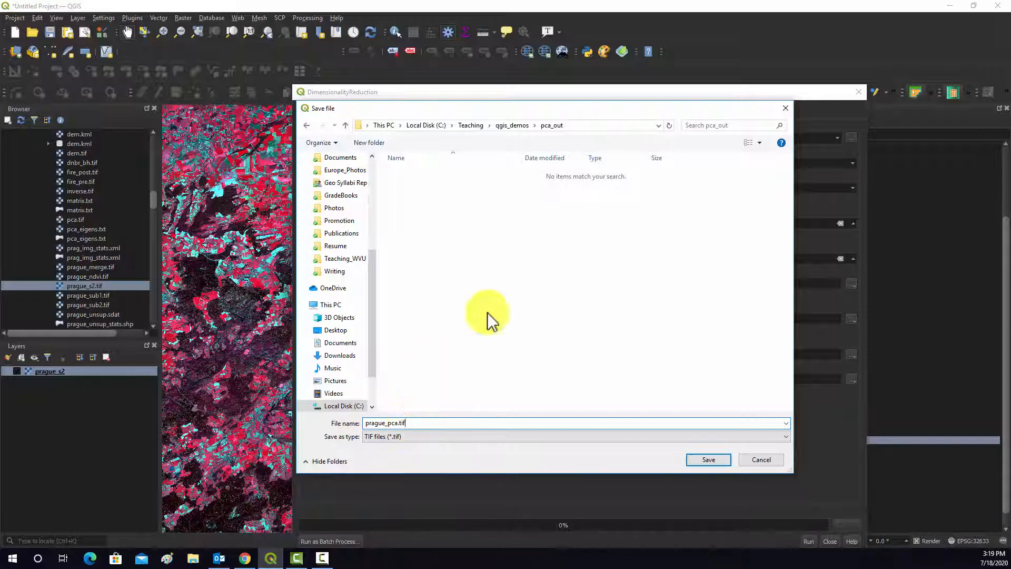
pyautogui.click(712, 459)
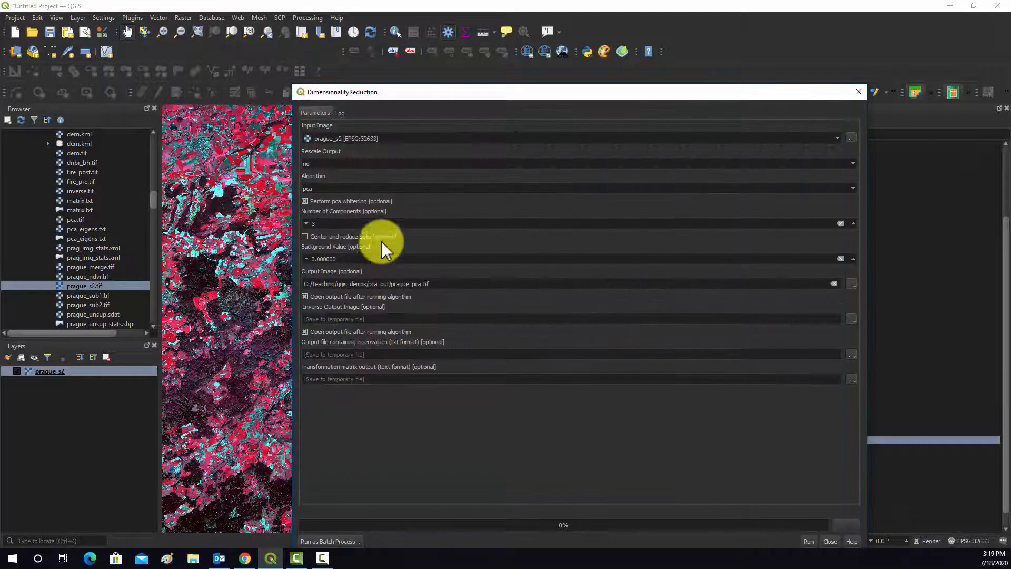
# Set the inverse output image to be saved as inverse.tif in the pca_out folder
pyautogui.click(850, 319)
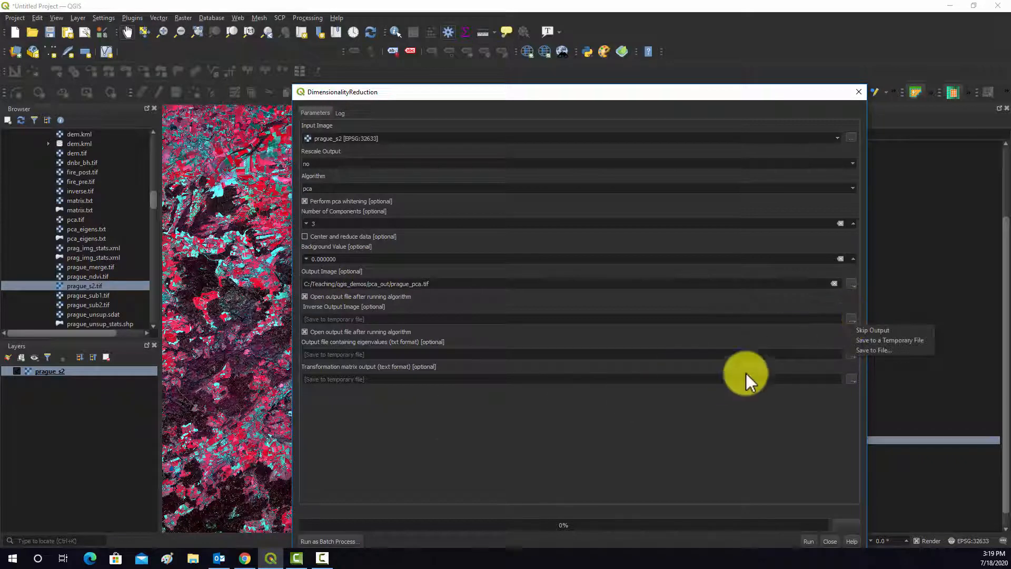
pyautogui.click(866, 349)
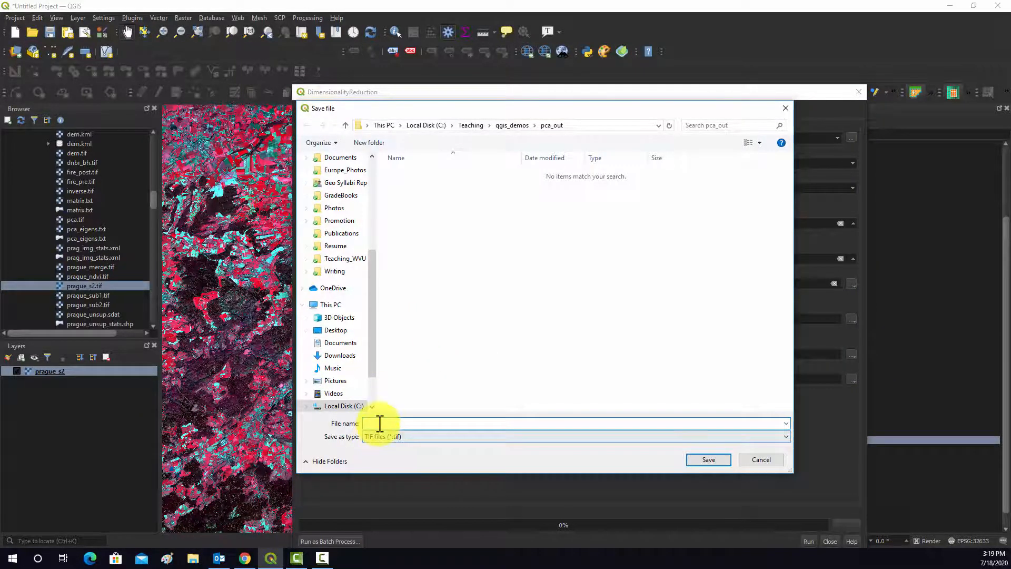
pyautogui.write('inmve')
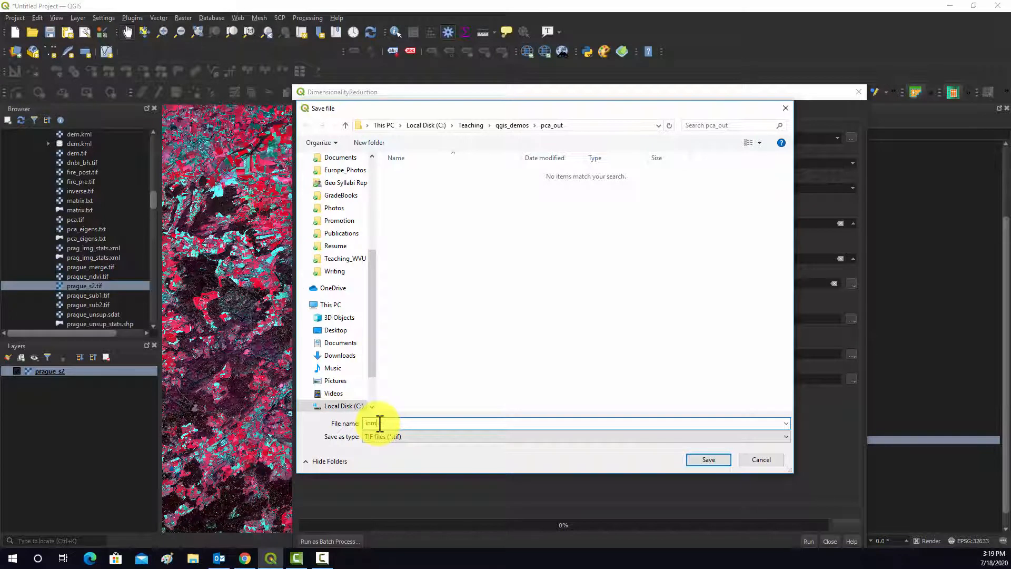
pyautogui.press('BackSpace')
pyautogui.click(707, 460)
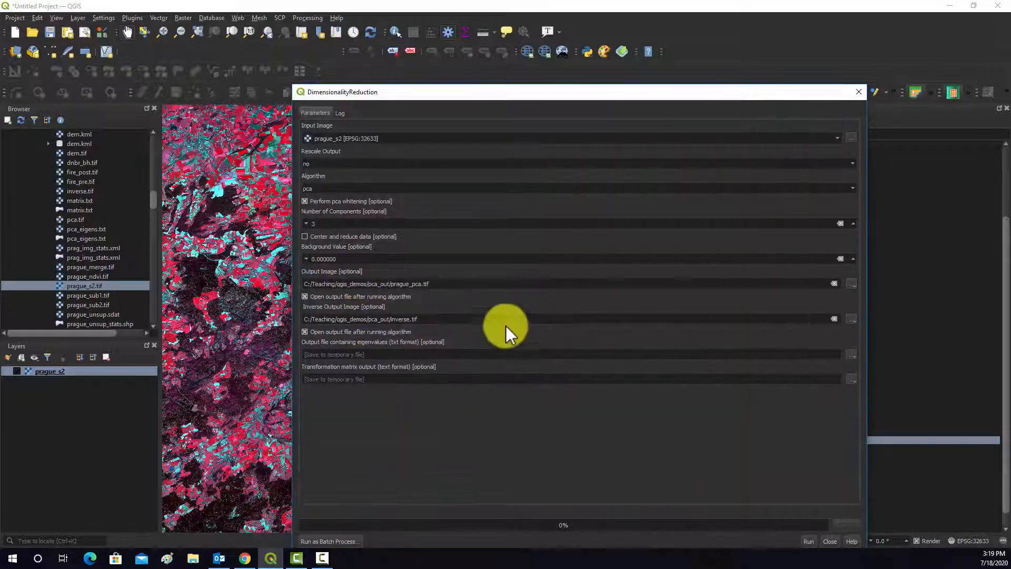
# Set the eigenvalues output file to eigen.txt in the pca_out folder
pyautogui.click(851, 353)
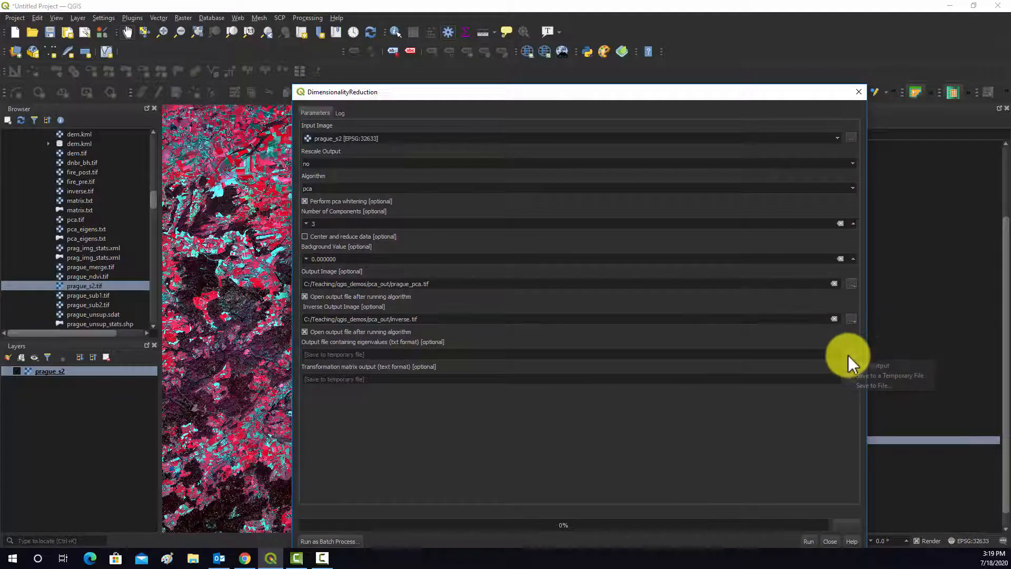
pyautogui.click(887, 387)
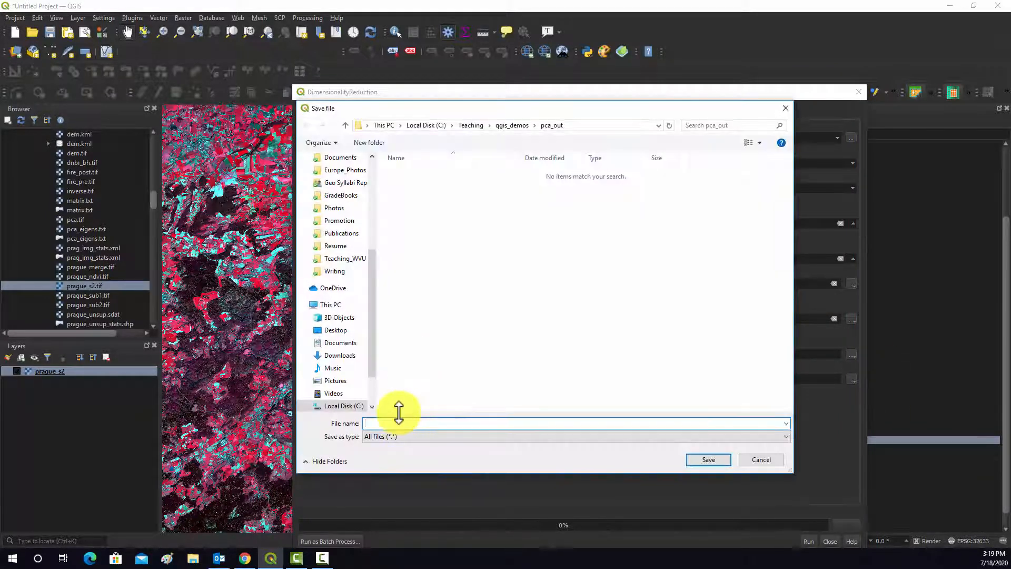
pyautogui.moveTo(472, 113); pyautogui.dragTo(542, 133)
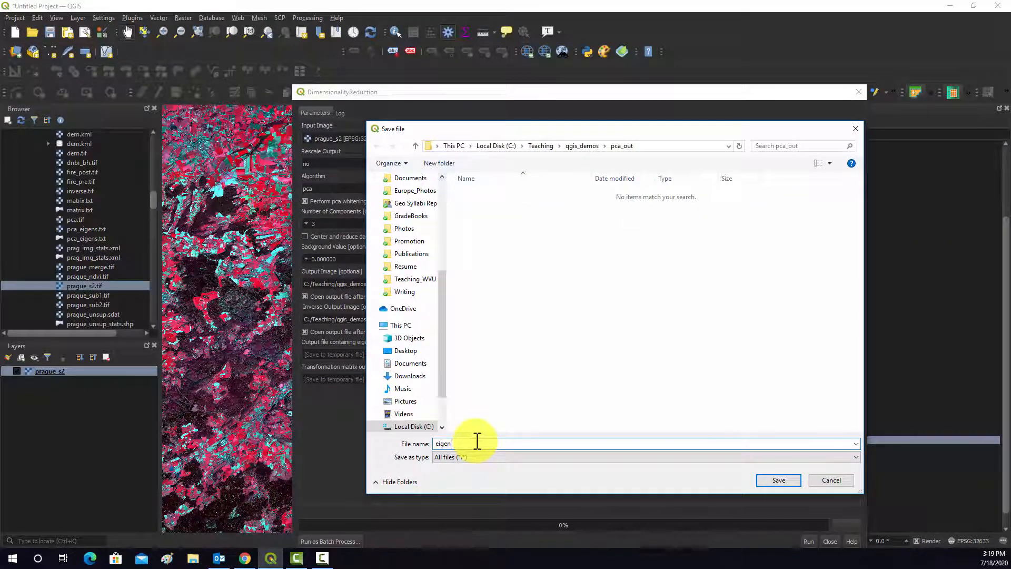
pyautogui.click(763, 476)
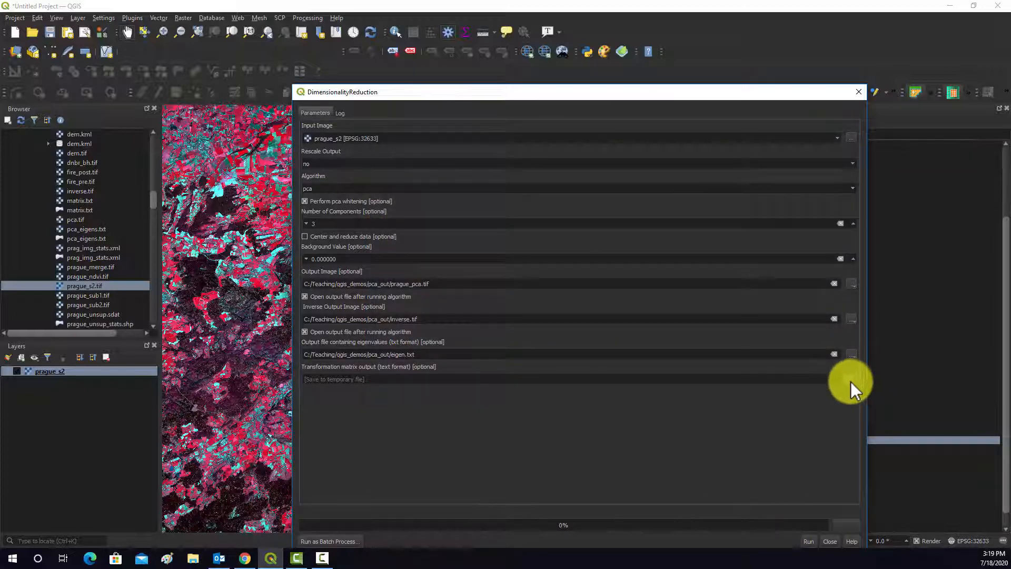
# Set the transformation matrix output to tm.txt in the pca_out folder and run the dimensionality reduction
pyautogui.click(851, 379)
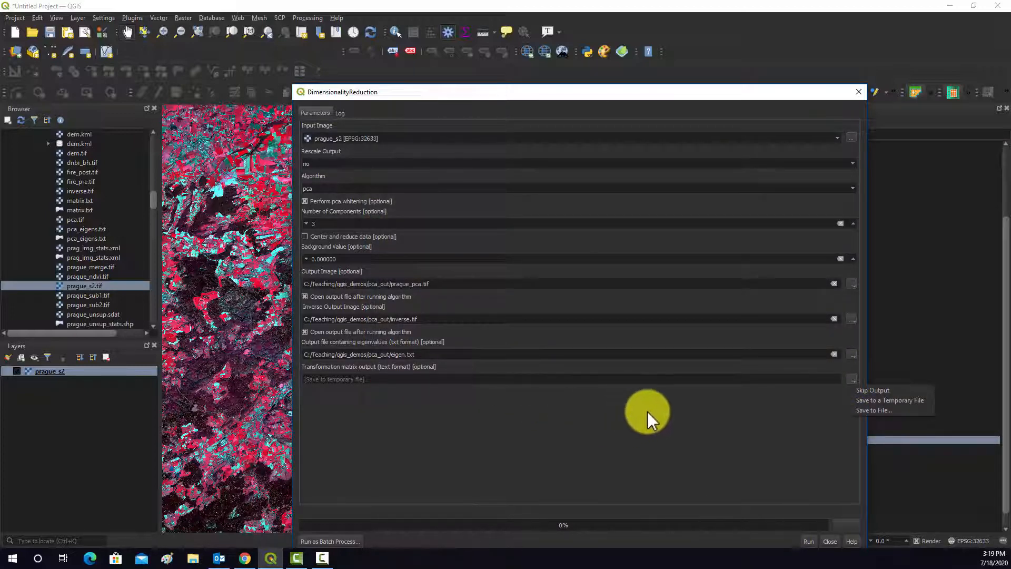
pyautogui.click(868, 409)
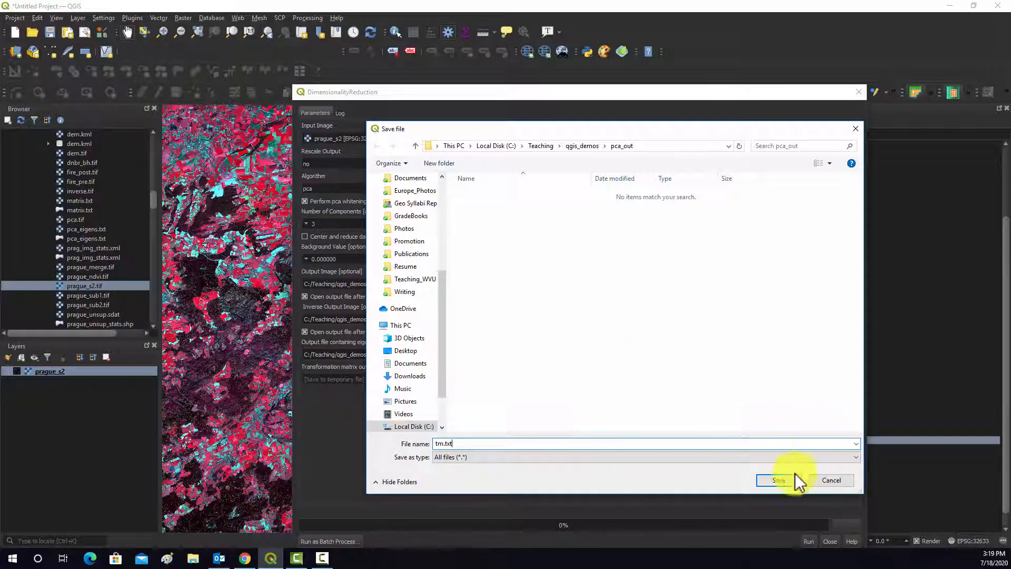
pyautogui.click(779, 480)
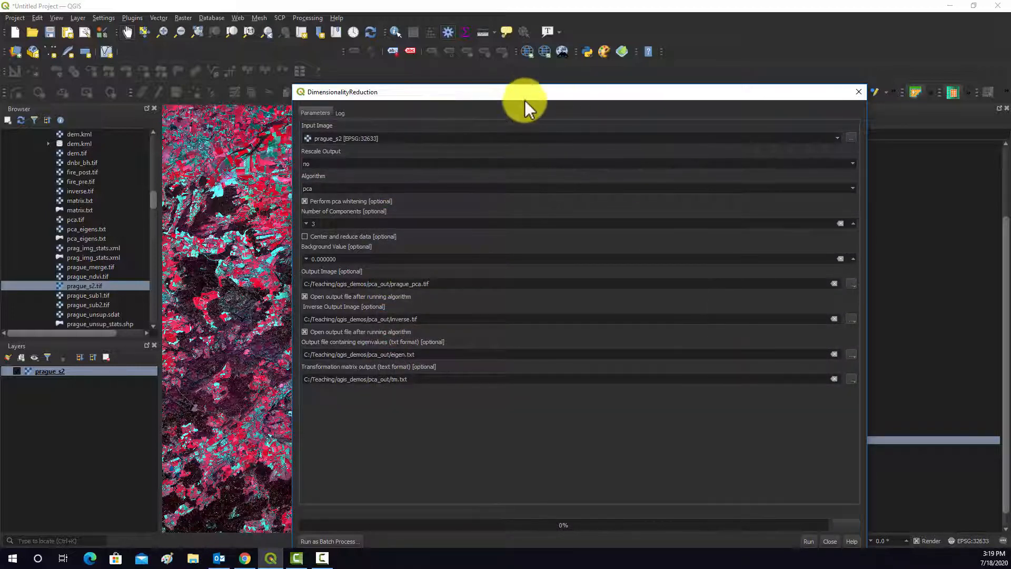
pyautogui.moveTo(524, 96); pyautogui.dragTo(478, 49)
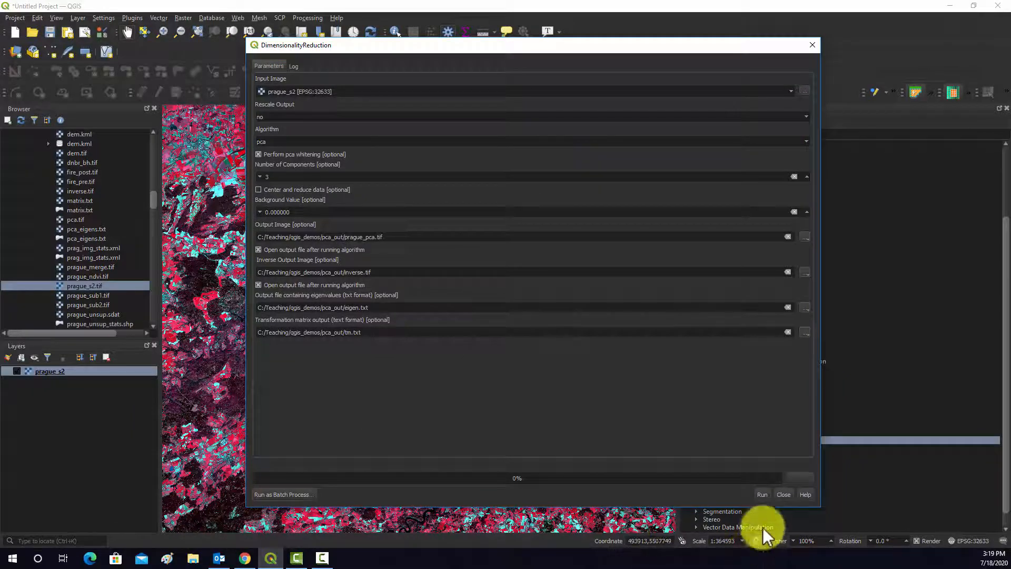
pyautogui.click(762, 494)
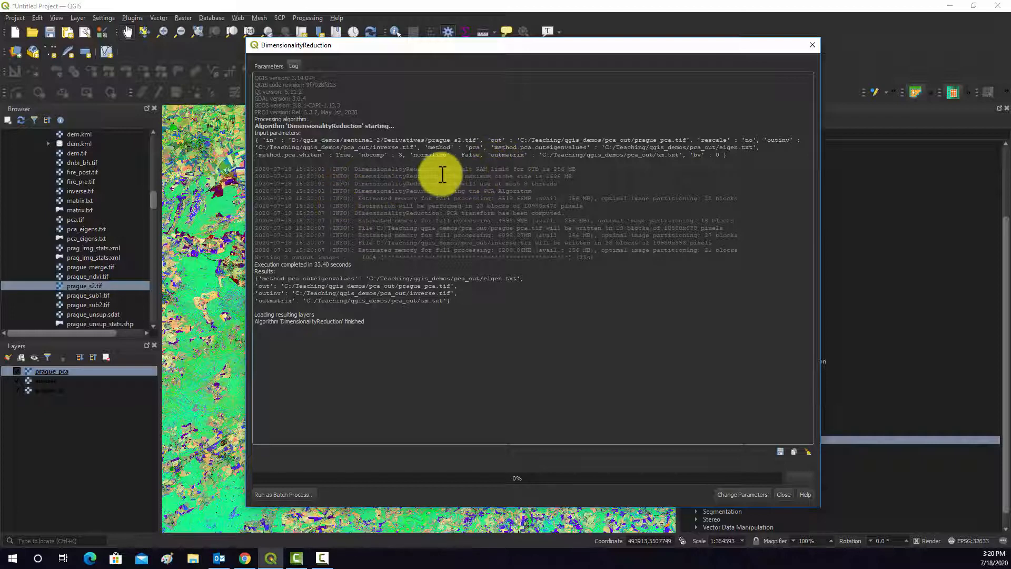
# Review the RAM limit, GDAL cache size and thread count entries in the processing log, and close the DimensionalityReduction dialog
pyautogui.moveTo(441, 169); pyautogui.dragTo(577, 170)
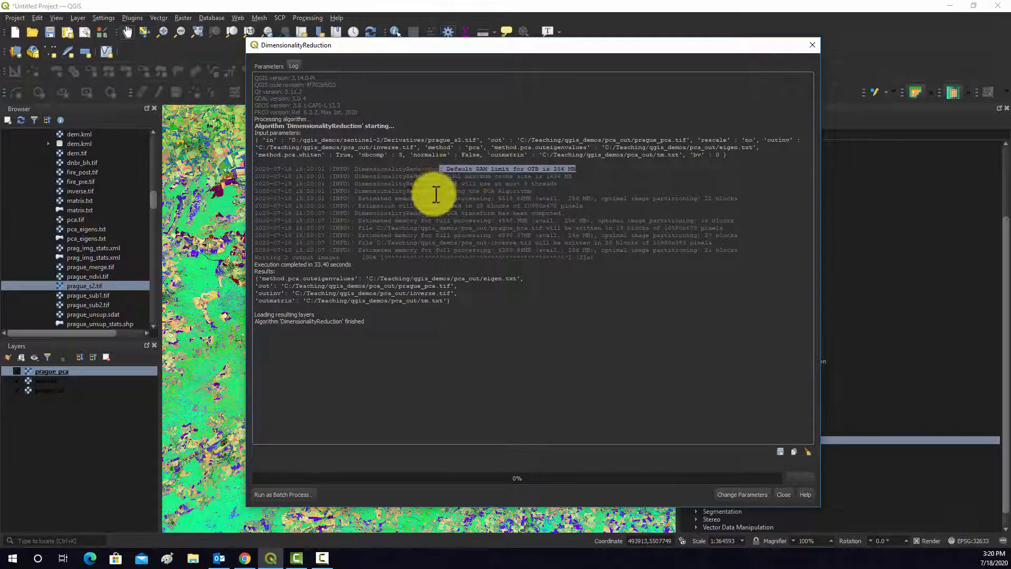
pyautogui.moveTo(447, 176); pyautogui.dragTo(552, 176)
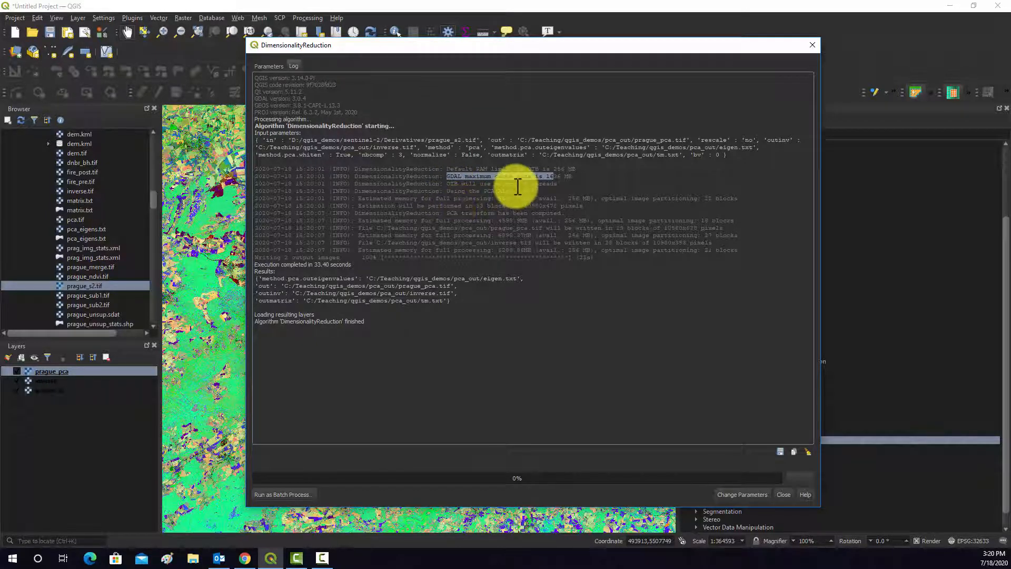
pyautogui.moveTo(454, 184); pyautogui.dragTo(551, 187)
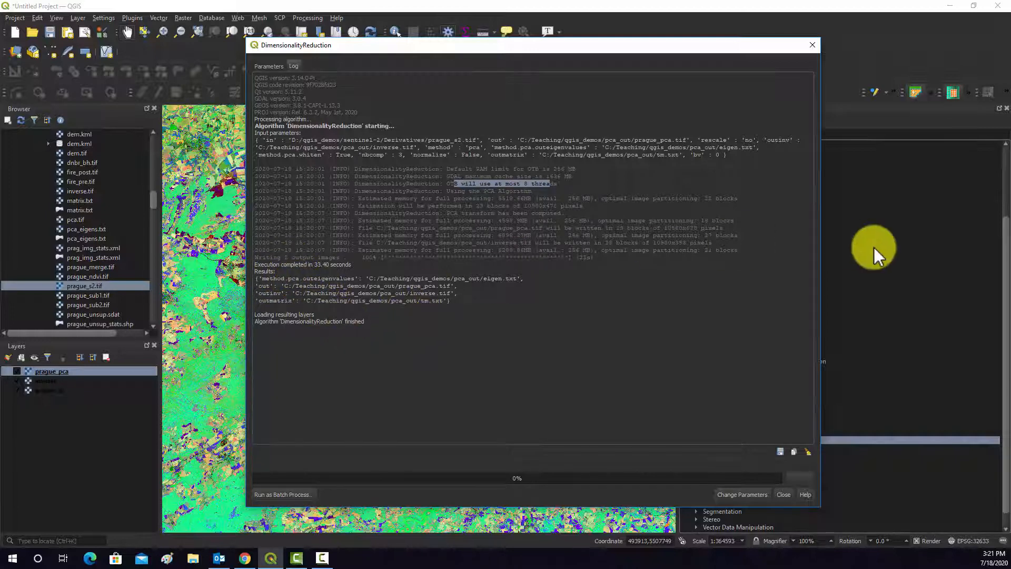
pyautogui.click(783, 494)
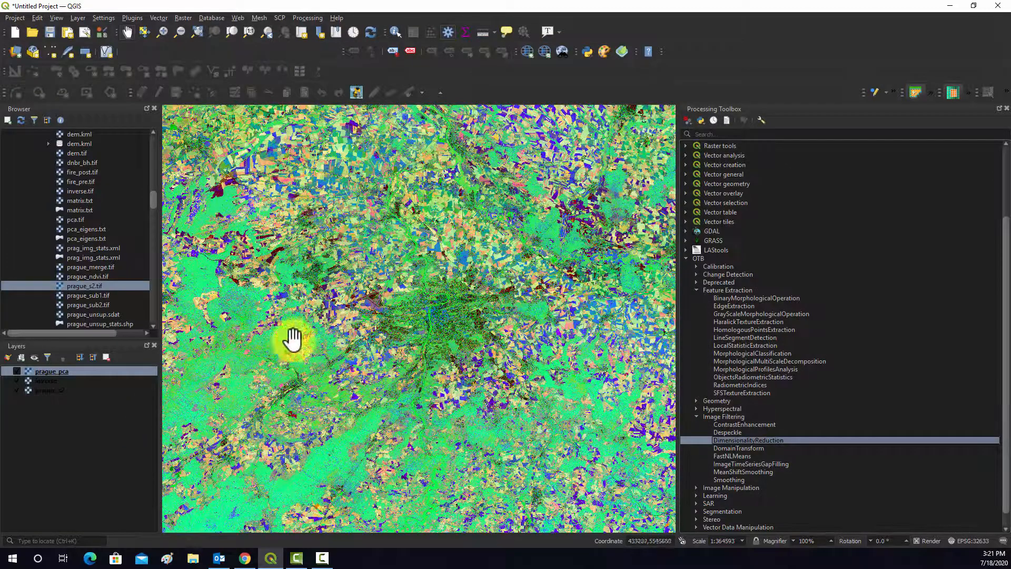
# Examine the prague_pca result around the city and river, toggling its visibility to compare it with the underlying image
pyautogui.moveTo(485, 339); pyautogui.dragTo(449, 349)
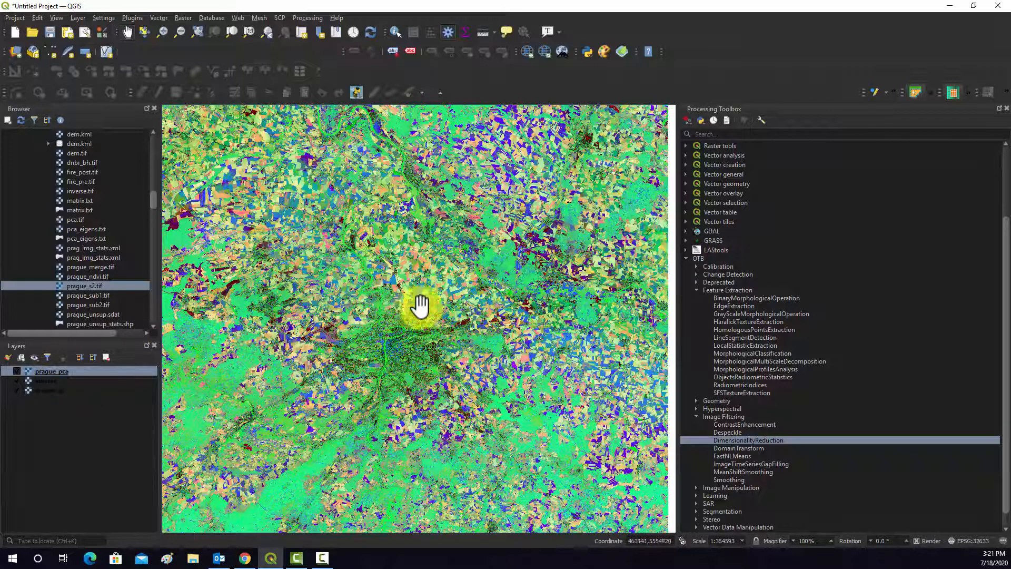
pyautogui.scroll(2, 444, 286)
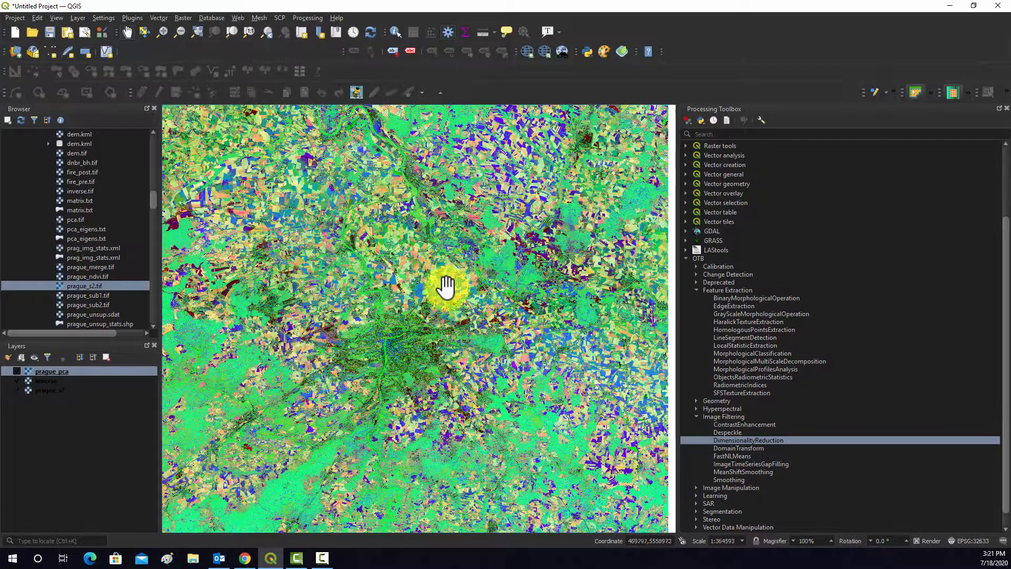
pyautogui.scroll(2, 437, 340)
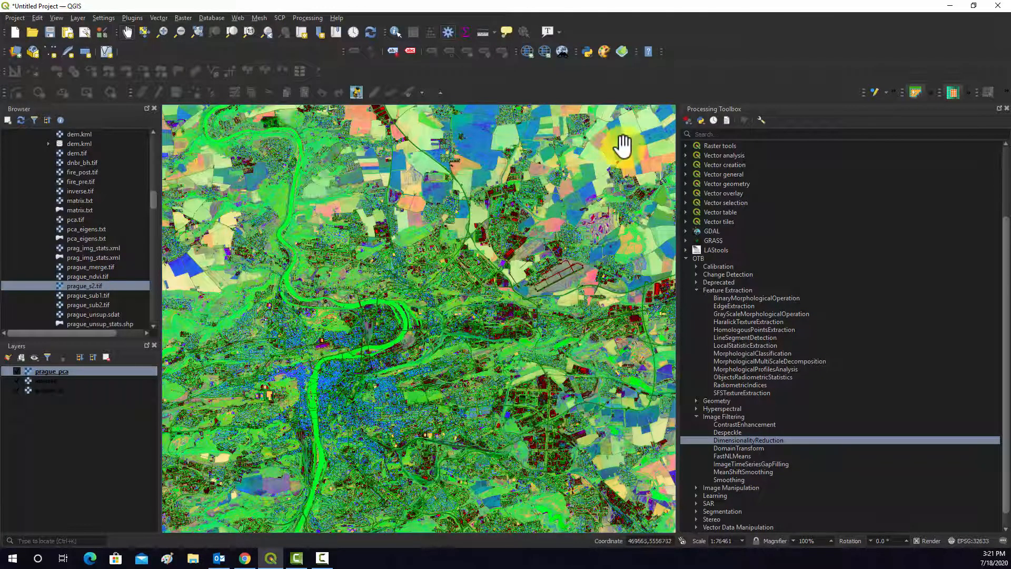
pyautogui.click(17, 372)
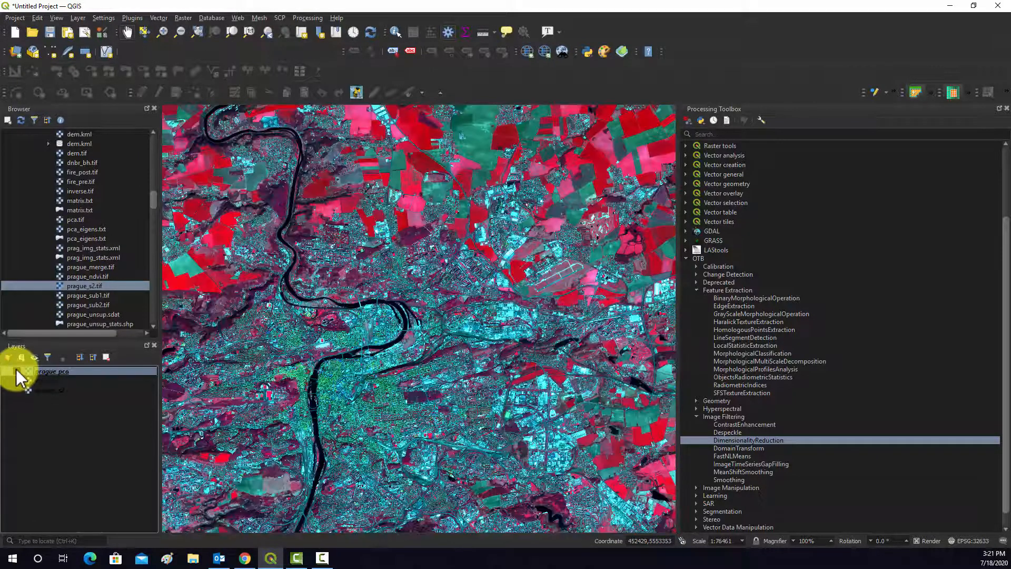
pyautogui.click(16, 373)
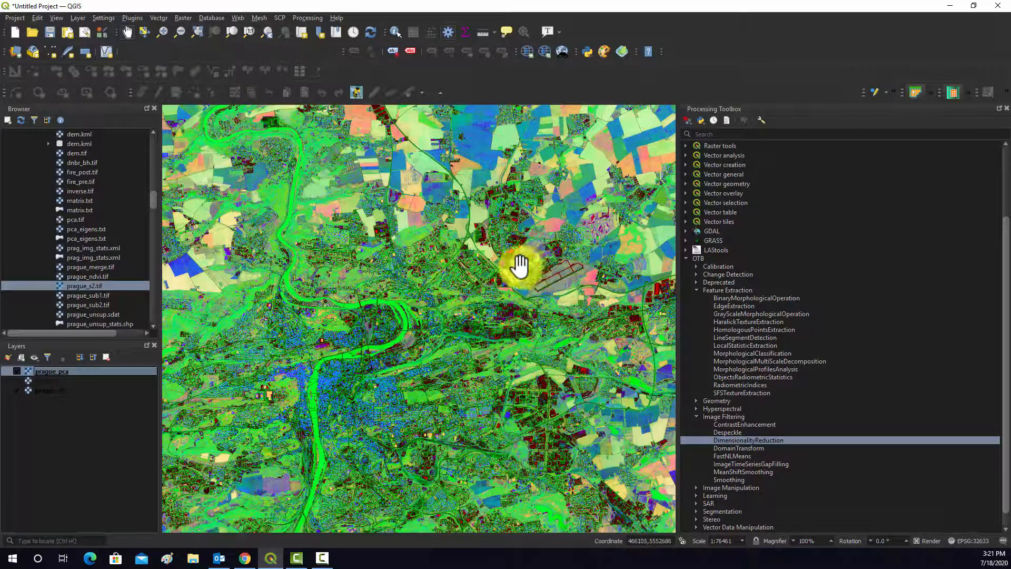
pyautogui.scroll(-2, 467, 285)
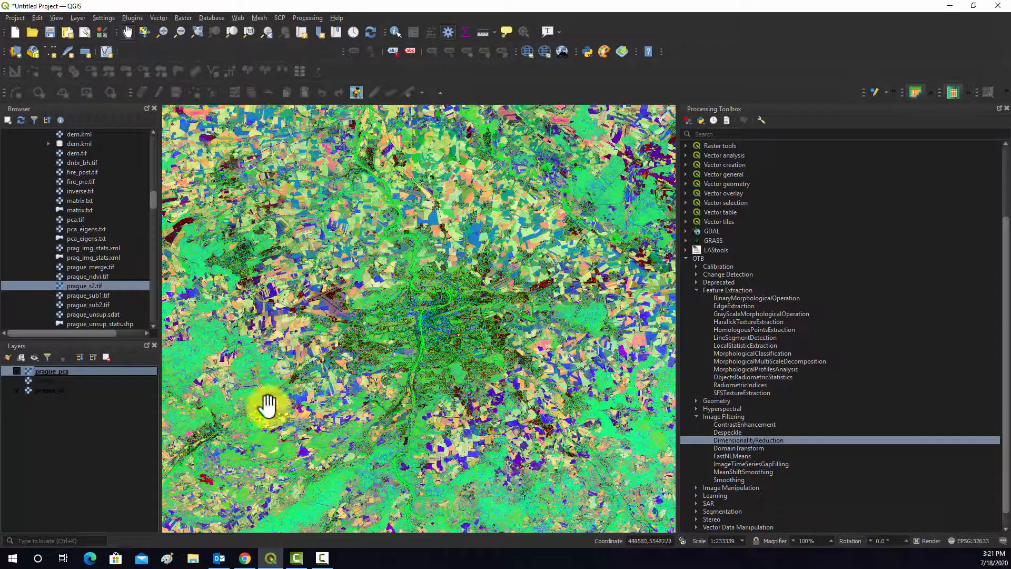
# Switch to File Explorer and open the pca_out folder under C:\Teaching\qgis_demos
pyautogui.click(193, 557)
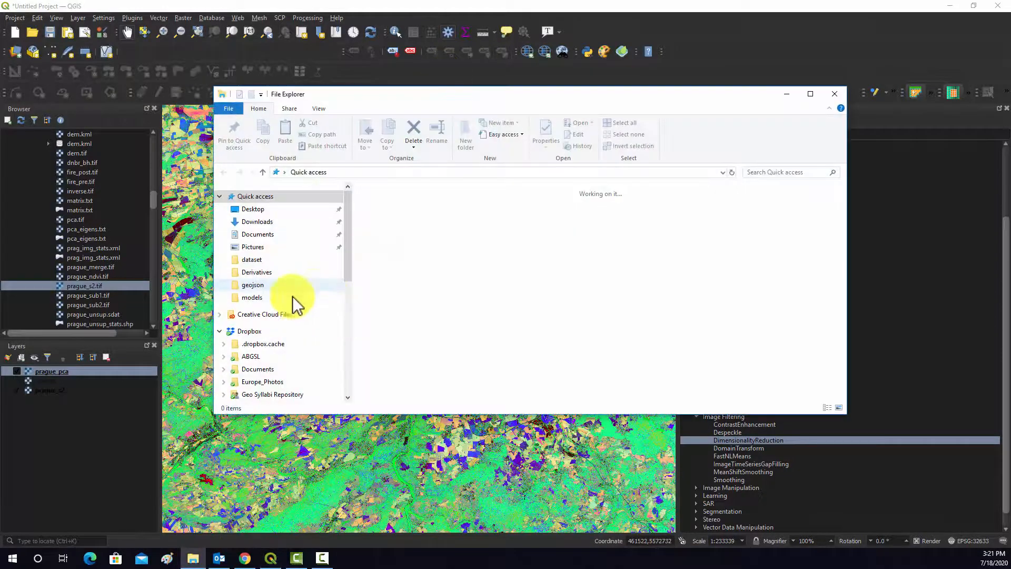
pyautogui.scroll(-5, 271, 316)
pyautogui.click(269, 349)
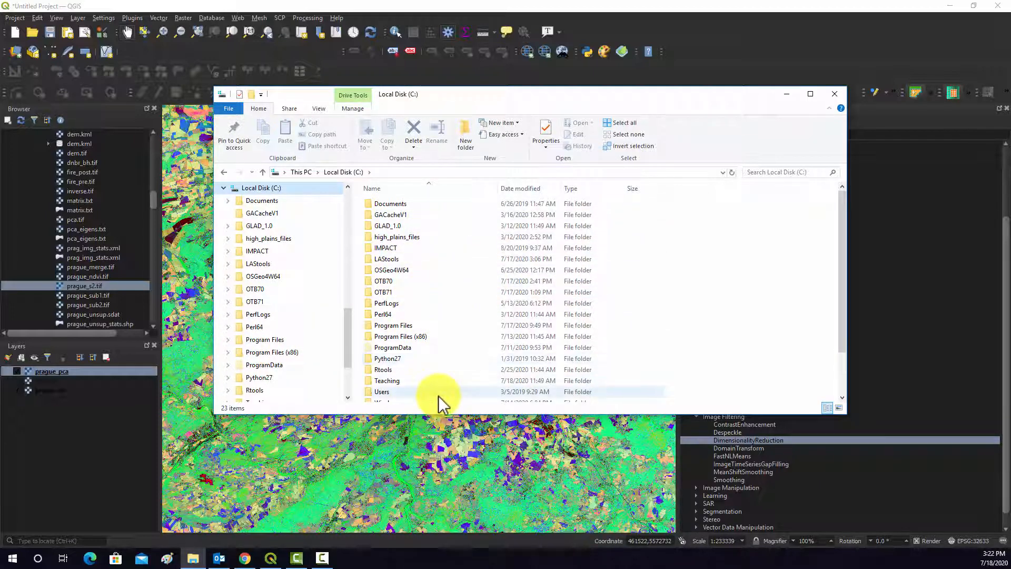
pyautogui.doubleClick(386, 380)
pyautogui.doubleClick(388, 220)
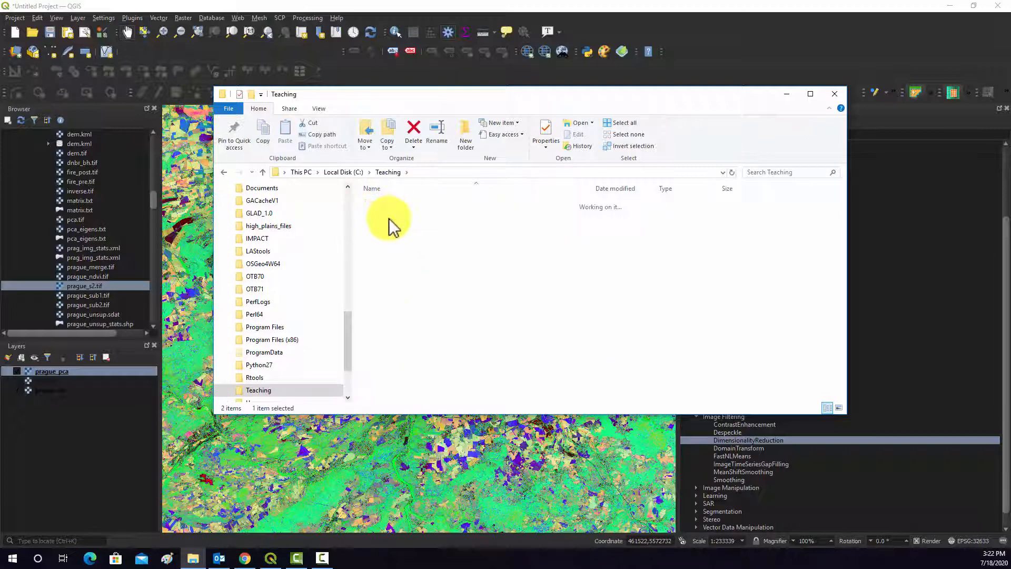
pyautogui.doubleClick(389, 308)
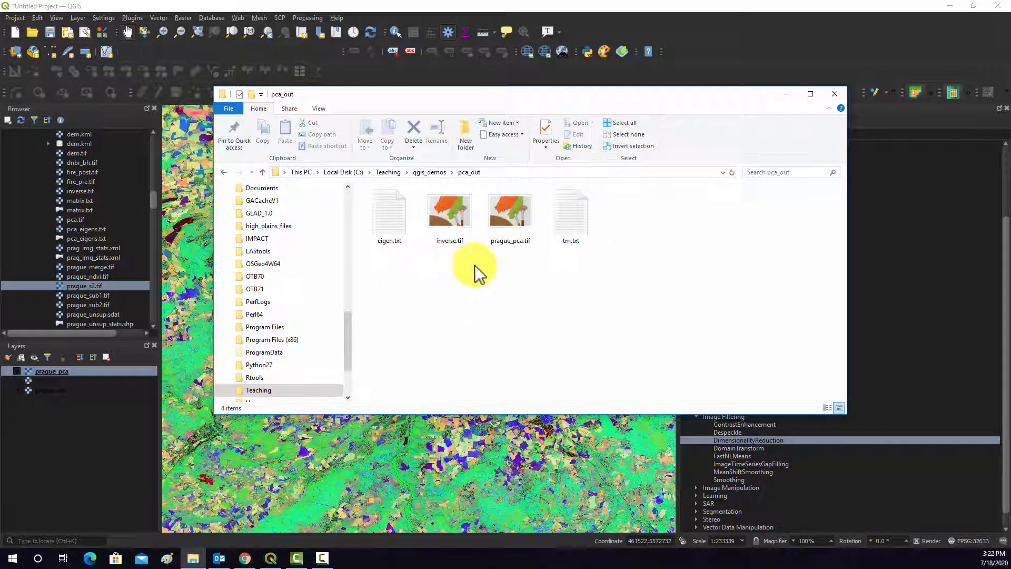
# Open tm.txt with WordPad, examine each of the three rows of the transformation matrix, and close the file
pyautogui.rightClick(557, 220)
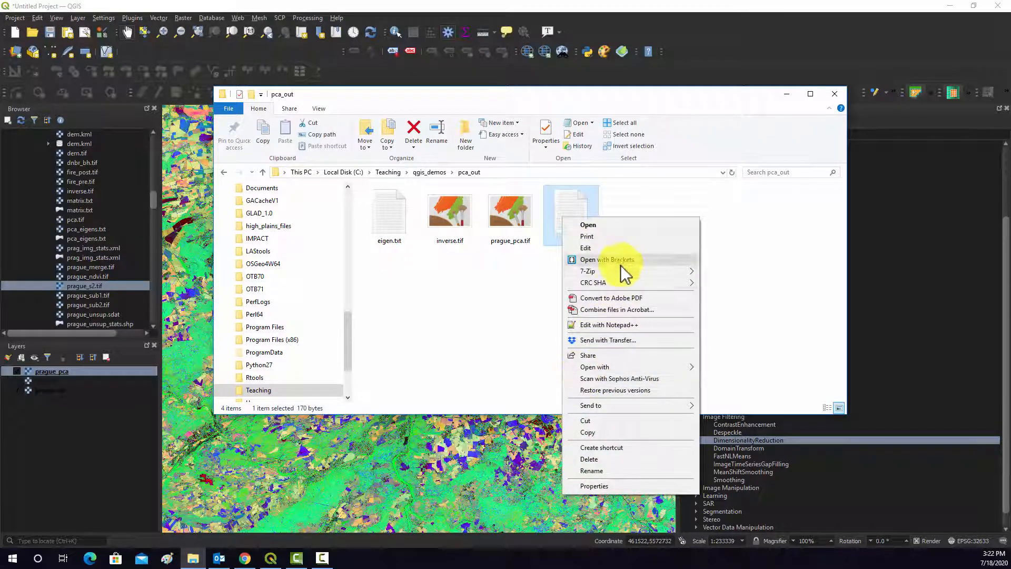
pyautogui.moveTo(625, 369)
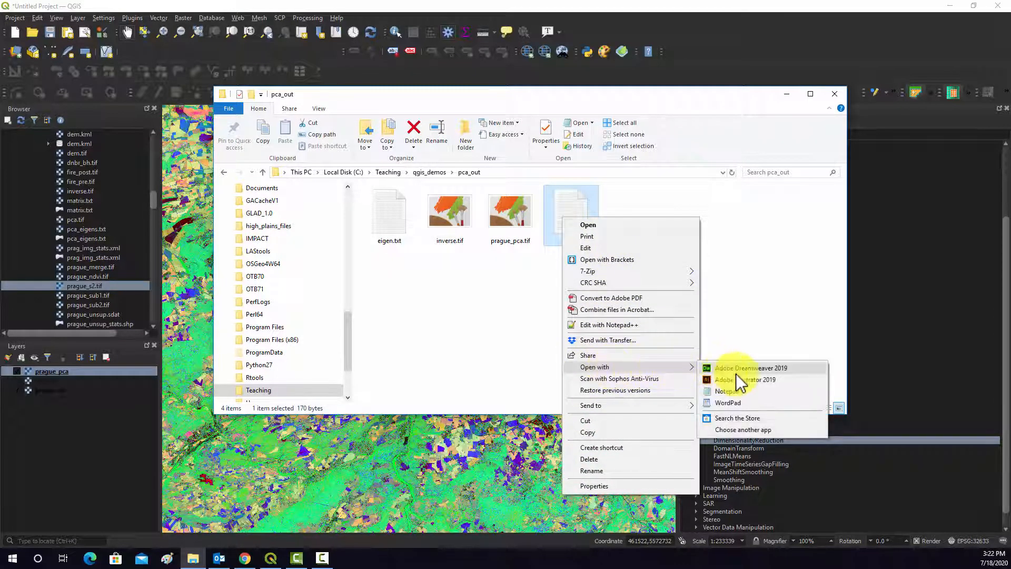
pyautogui.click(732, 403)
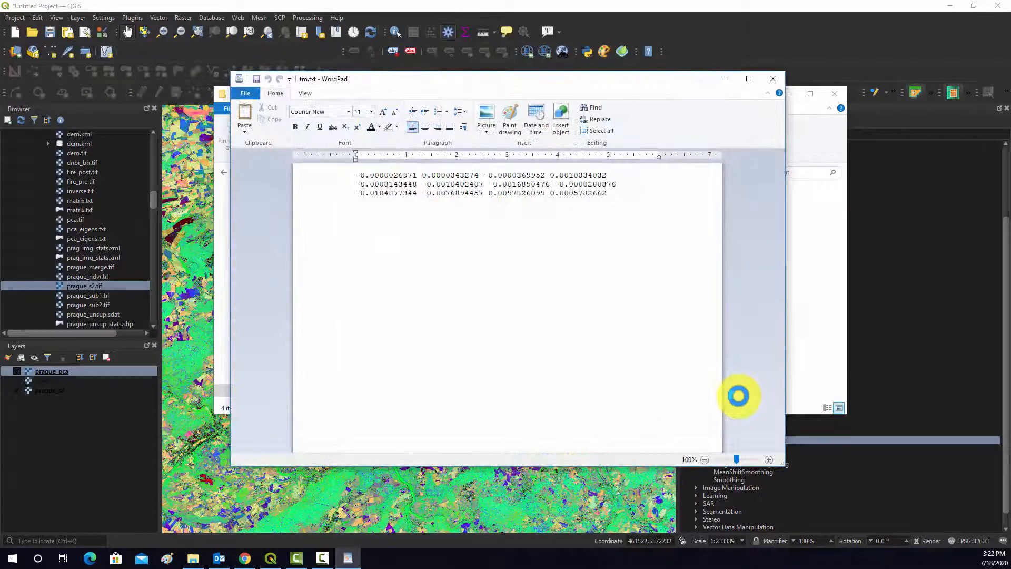
pyautogui.moveTo(565, 85); pyautogui.dragTo(564, 111)
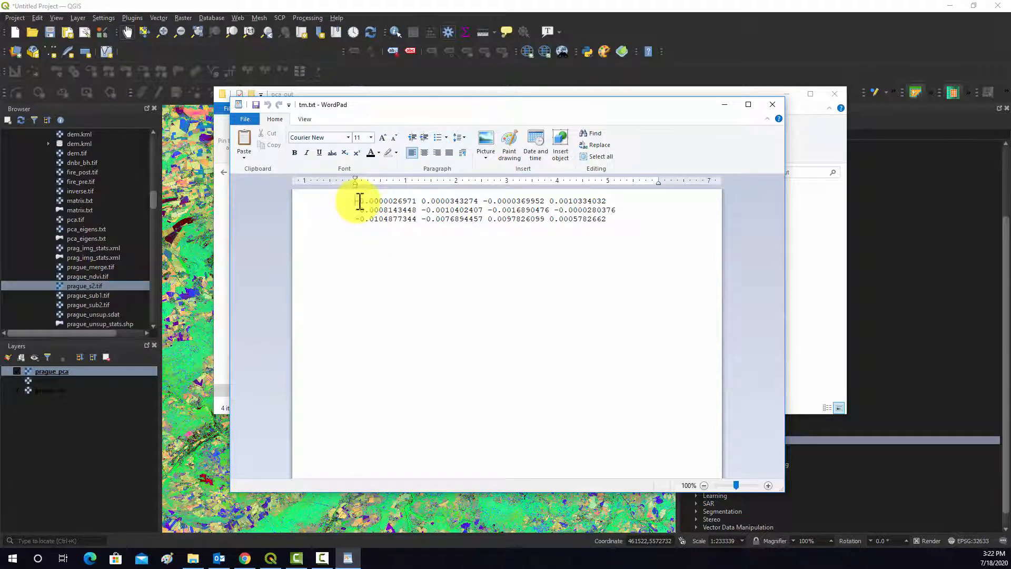
pyautogui.moveTo(360, 201); pyautogui.dragTo(609, 202)
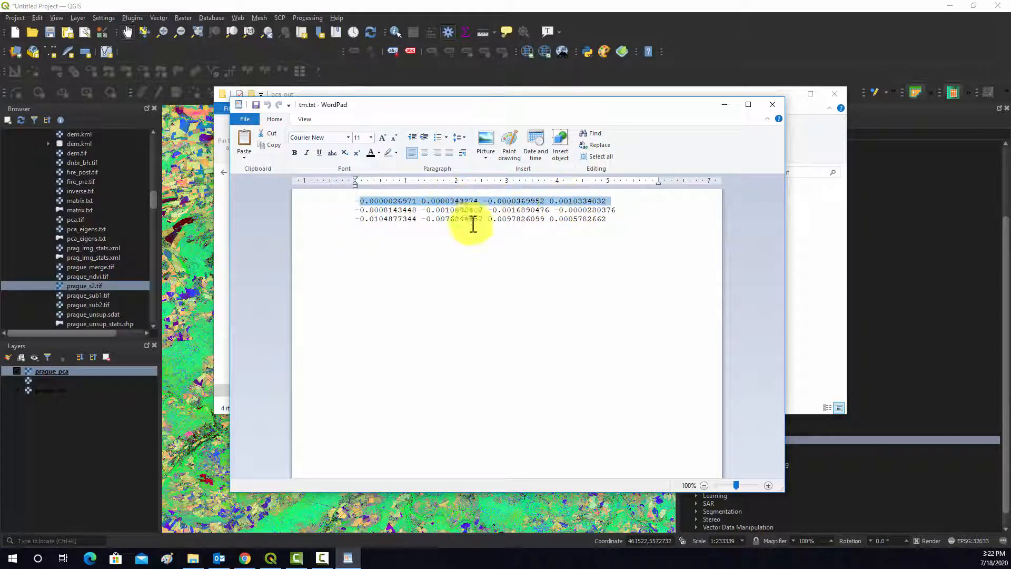
pyautogui.moveTo(377, 209); pyautogui.dragTo(609, 210)
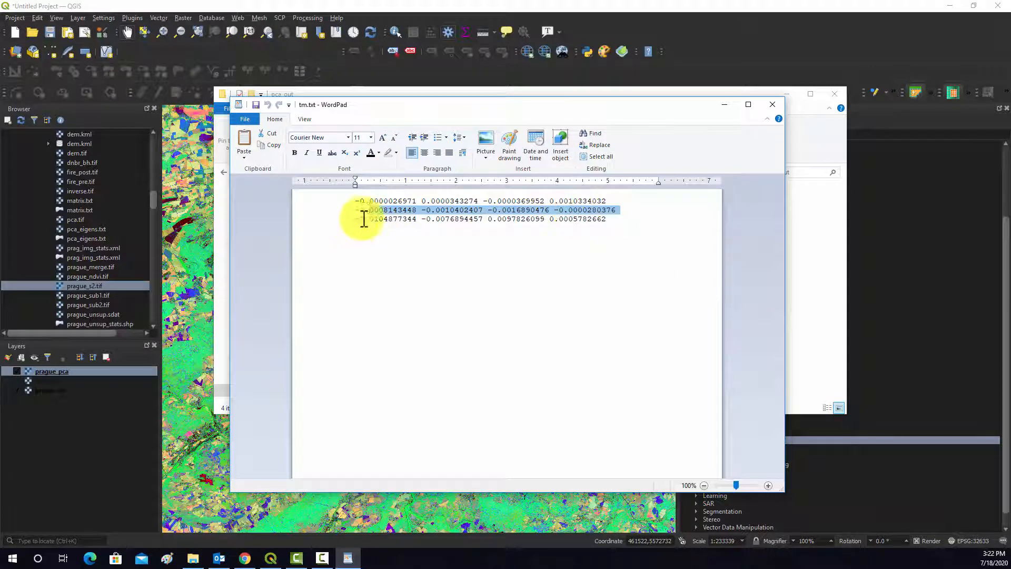
pyautogui.moveTo(364, 219); pyautogui.dragTo(621, 225)
pyautogui.click(383, 258)
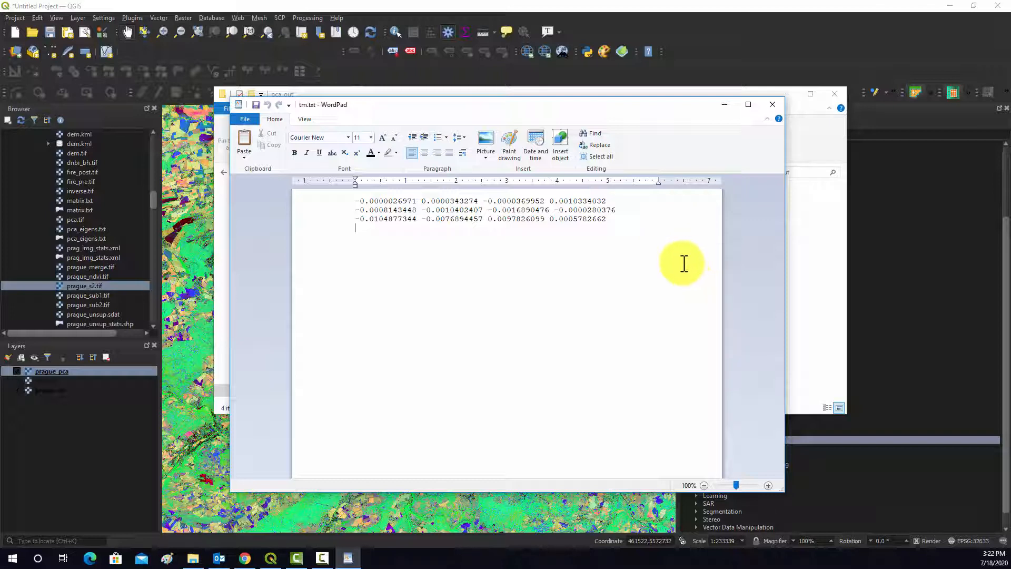
pyautogui.click(773, 105)
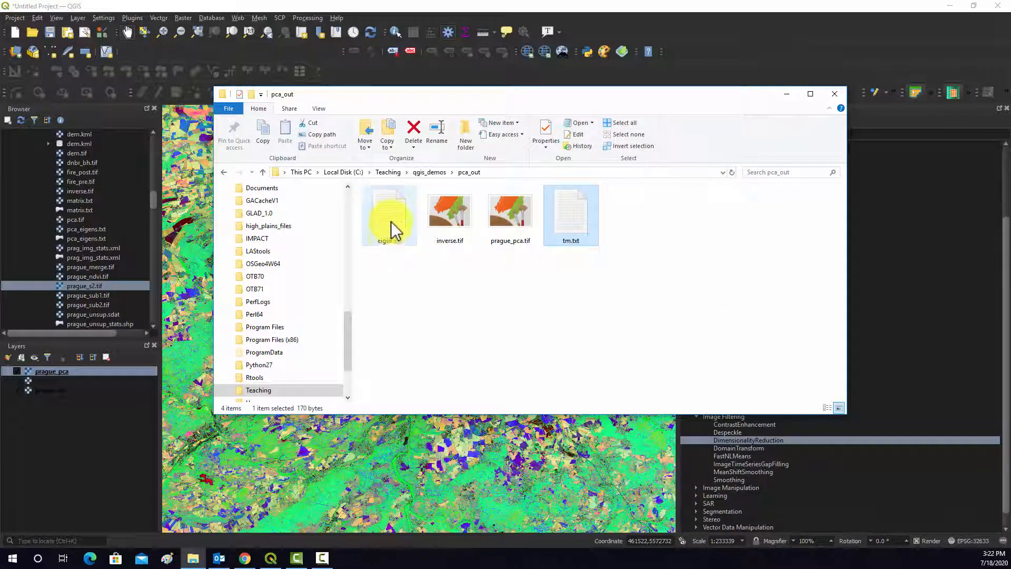
# Open eigen.txt, examine the eigenvalues of the components, and close both the file and the pca_out folder window
pyautogui.doubleClick(393, 226)
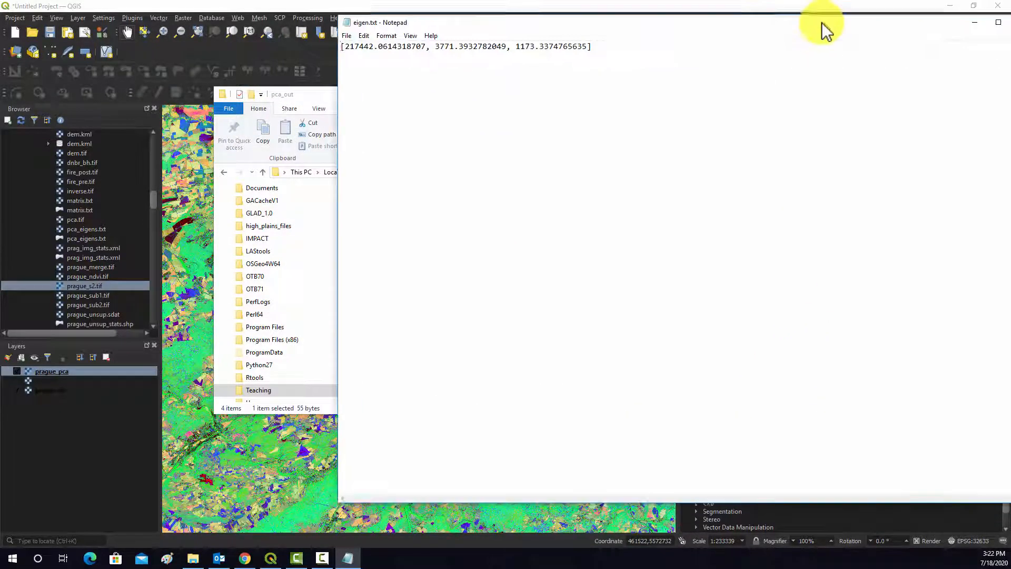
pyautogui.moveTo(824, 27); pyautogui.dragTo(603, 40)
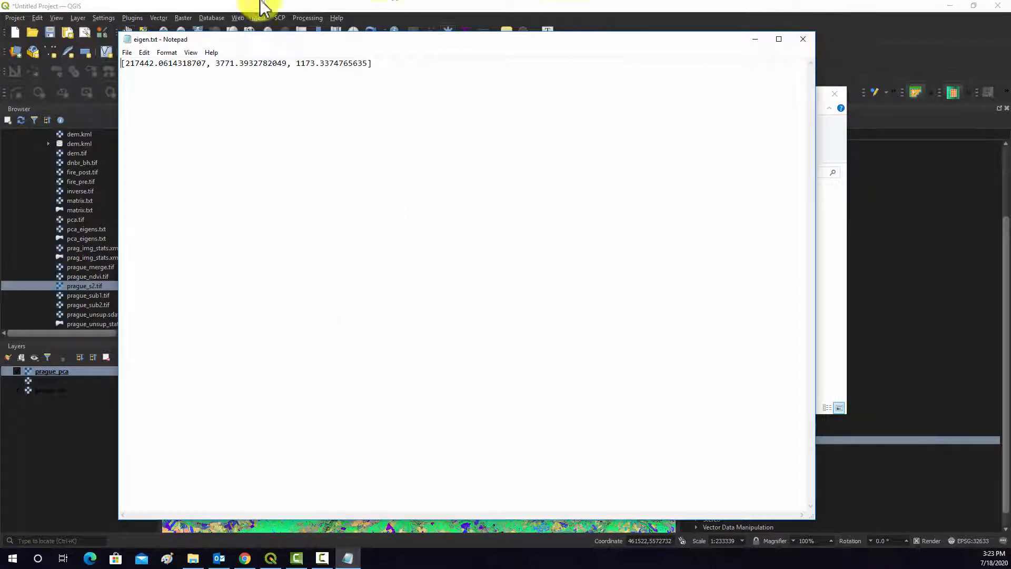
pyautogui.moveTo(122, 63); pyautogui.dragTo(376, 64)
pyautogui.click(452, 70)
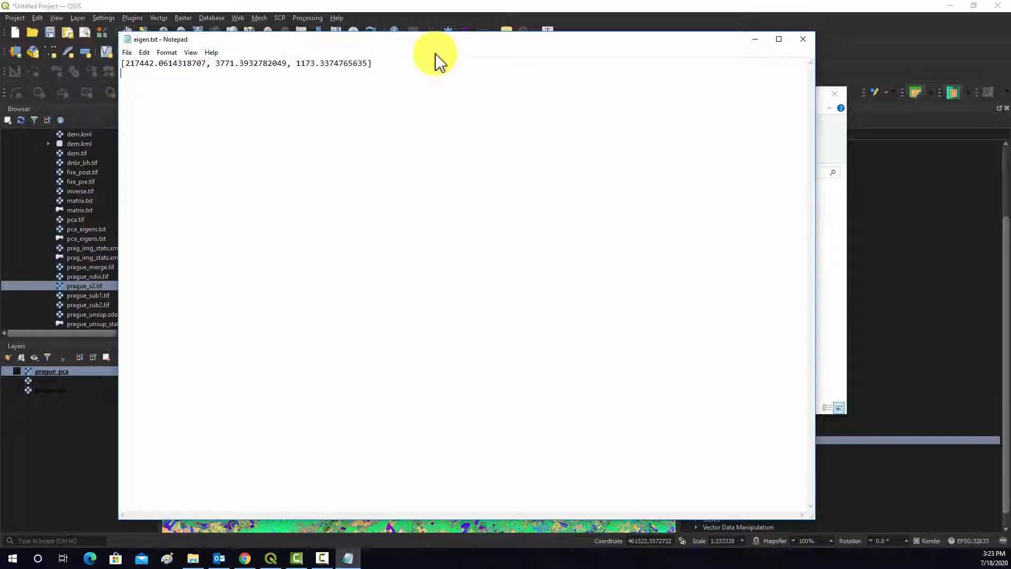
pyautogui.click(803, 40)
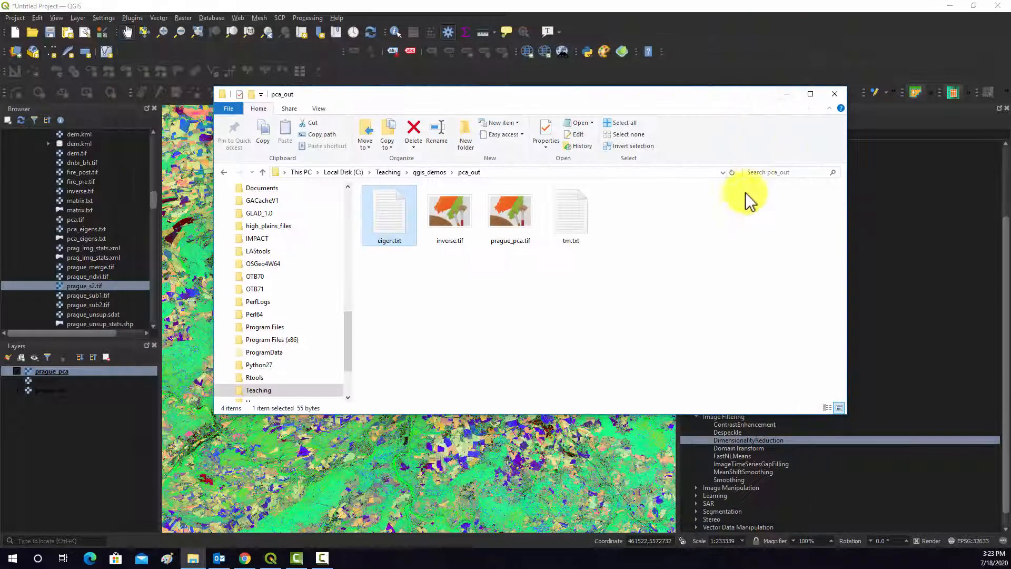
pyautogui.click(826, 99)
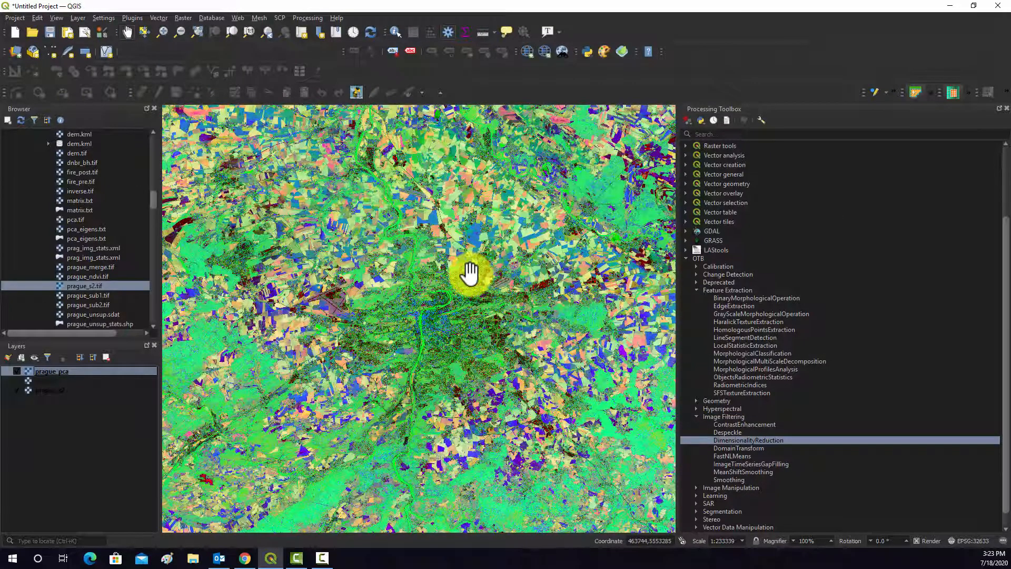